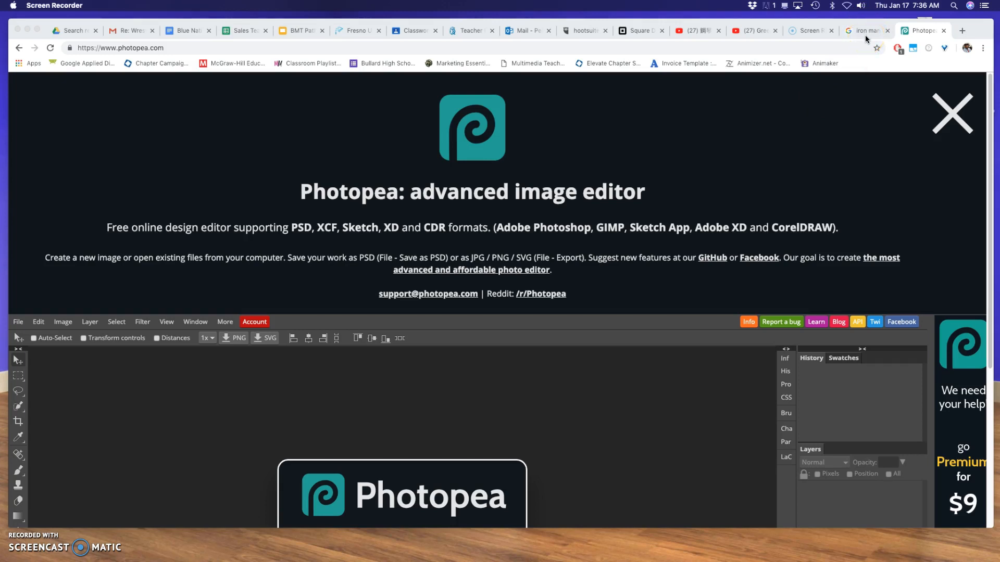
Switch to the Google image search for "iron man" and filter the results to large images
click(856, 32)
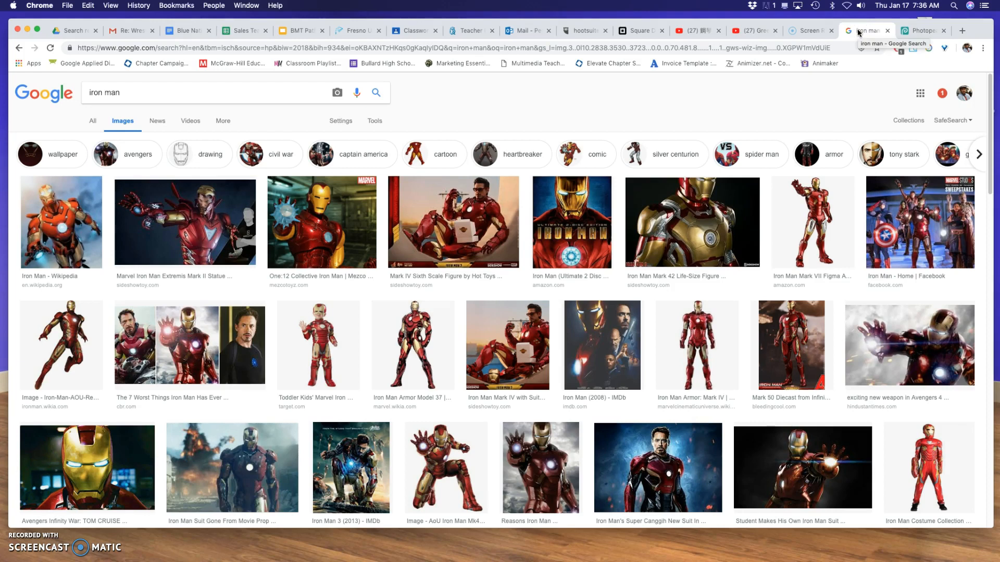
click(376, 123)
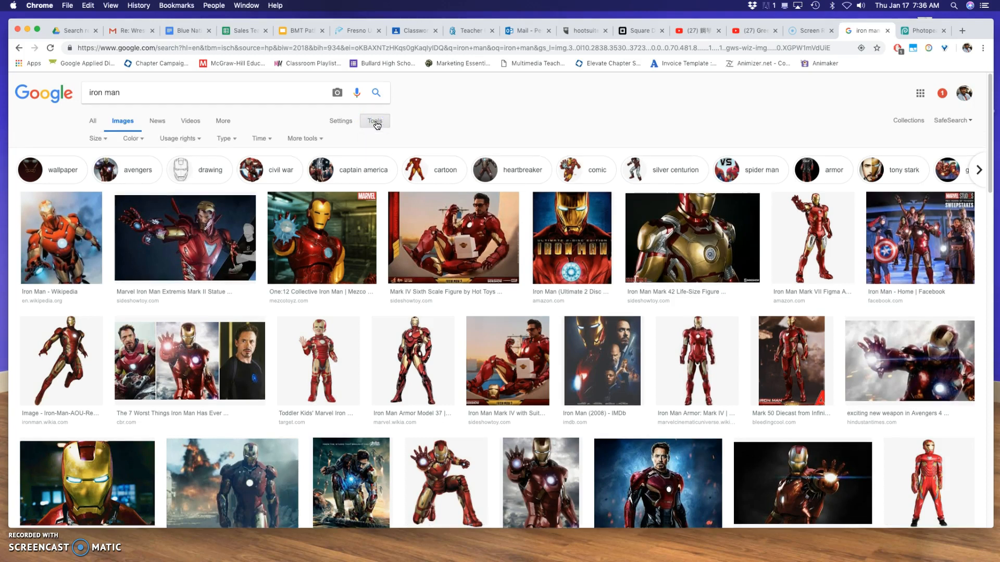
click(96, 138)
click(97, 168)
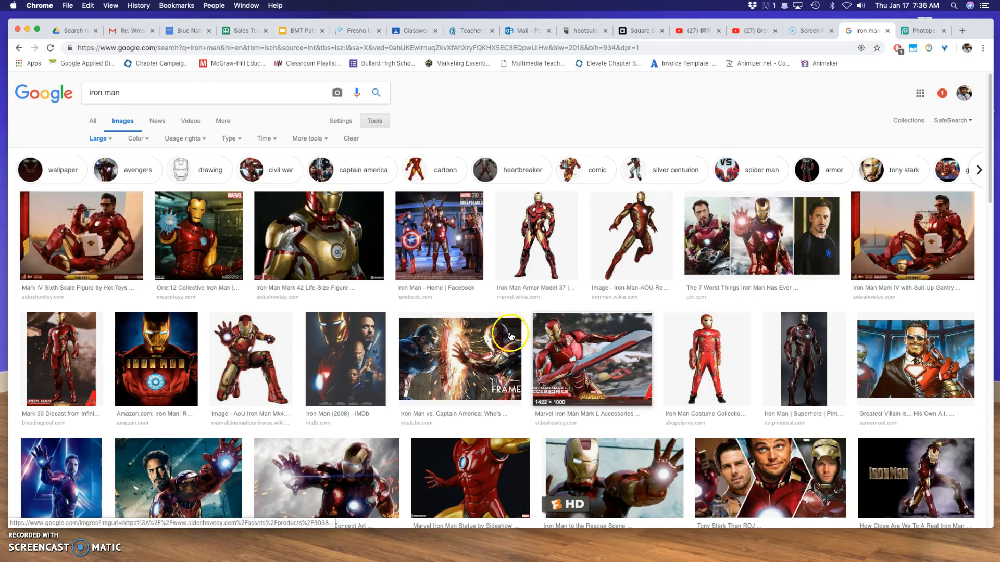
Save the full-body Iron Man render from the Iron Man Wiki result to the Desktop as Iron-Man-AOU-Render.png
click(635, 246)
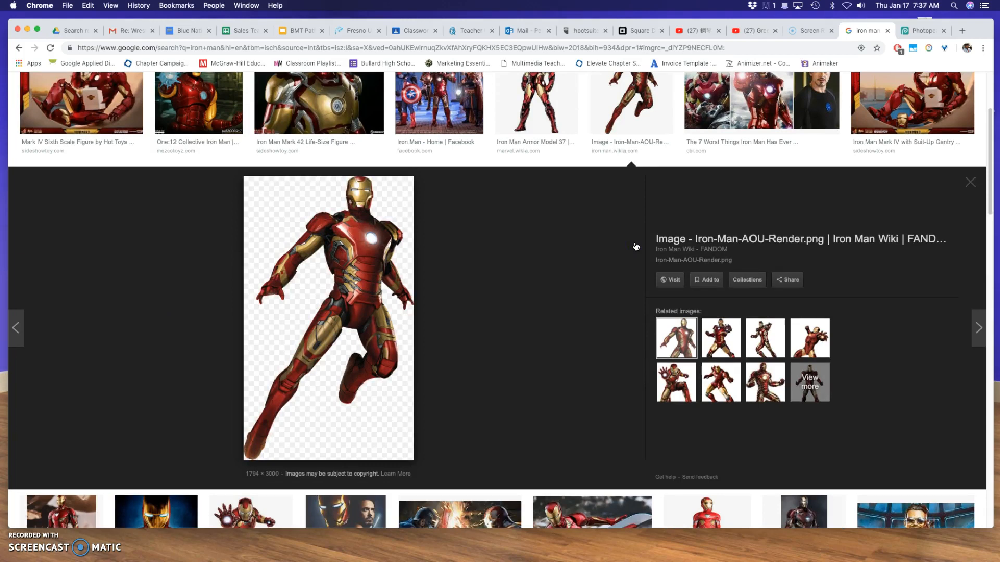
right_click(302, 309)
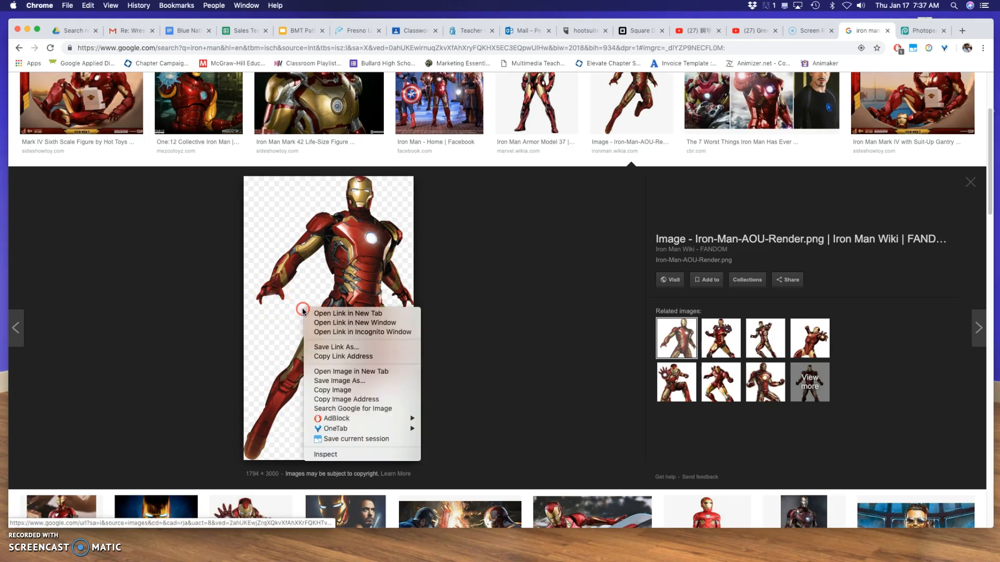
click(350, 382)
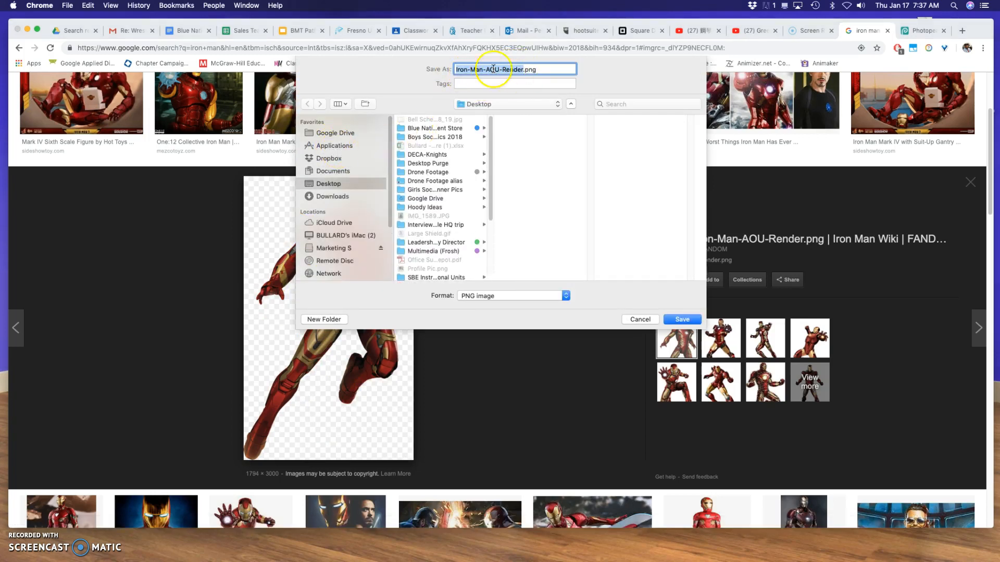
click(682, 320)
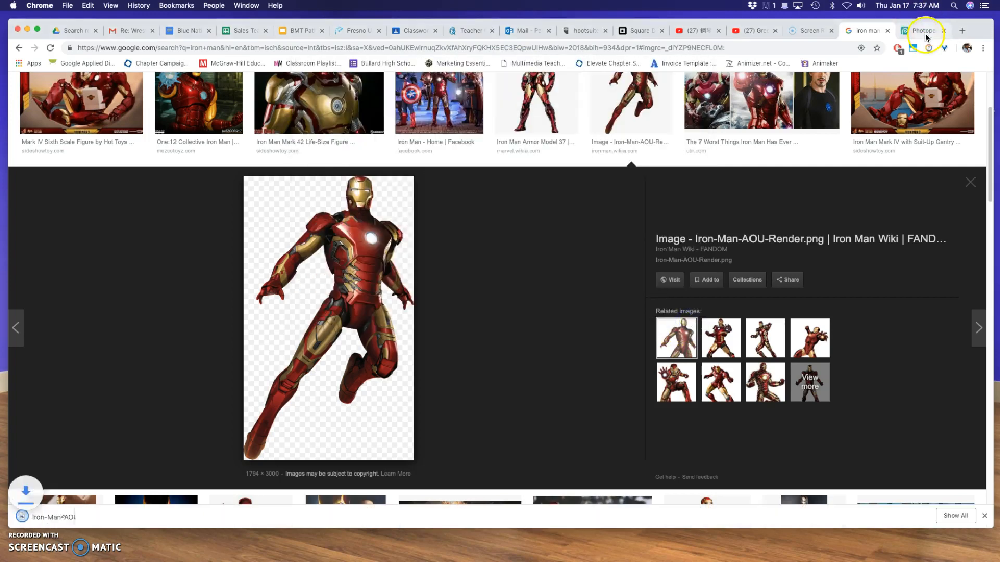
Switch to Photopea, close its intro banner and open Iron-Man-AOU-Render.png from the Desktop
click(921, 31)
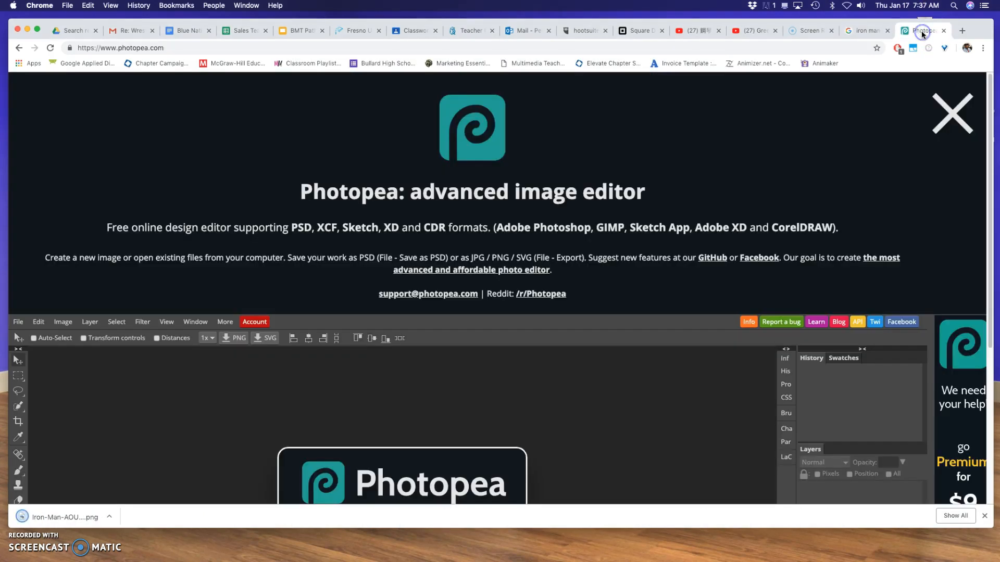
click(952, 113)
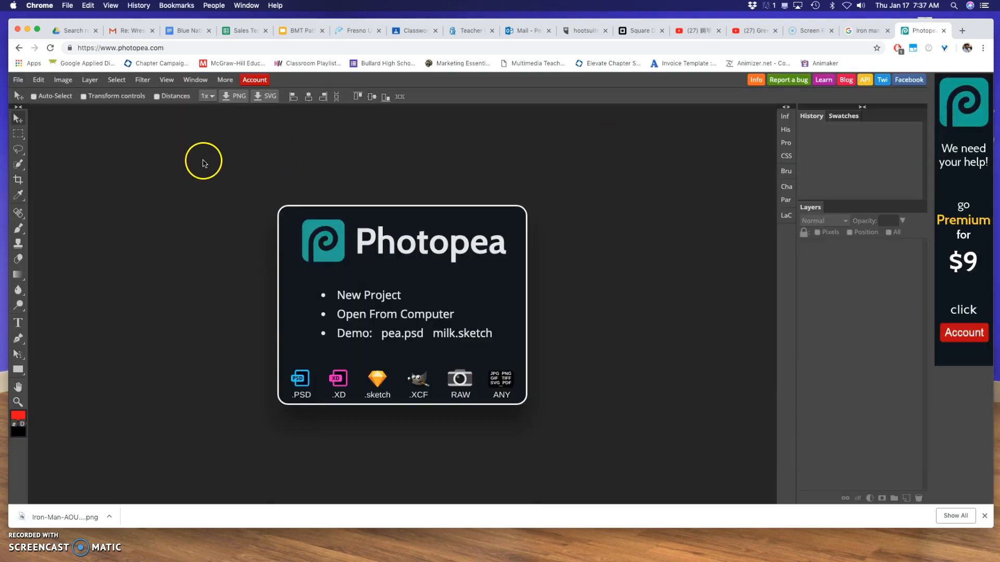
click(384, 319)
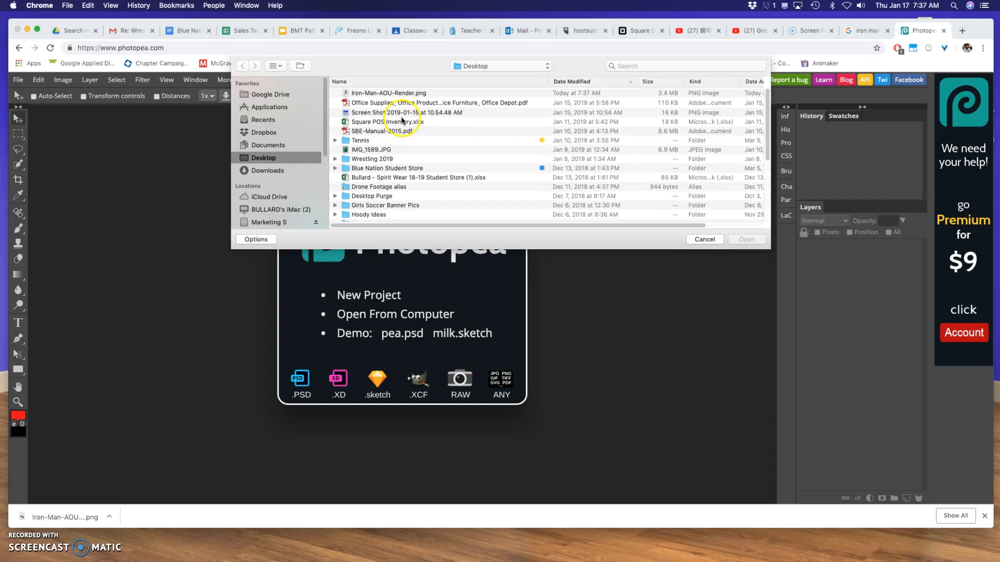
click(388, 94)
click(746, 239)
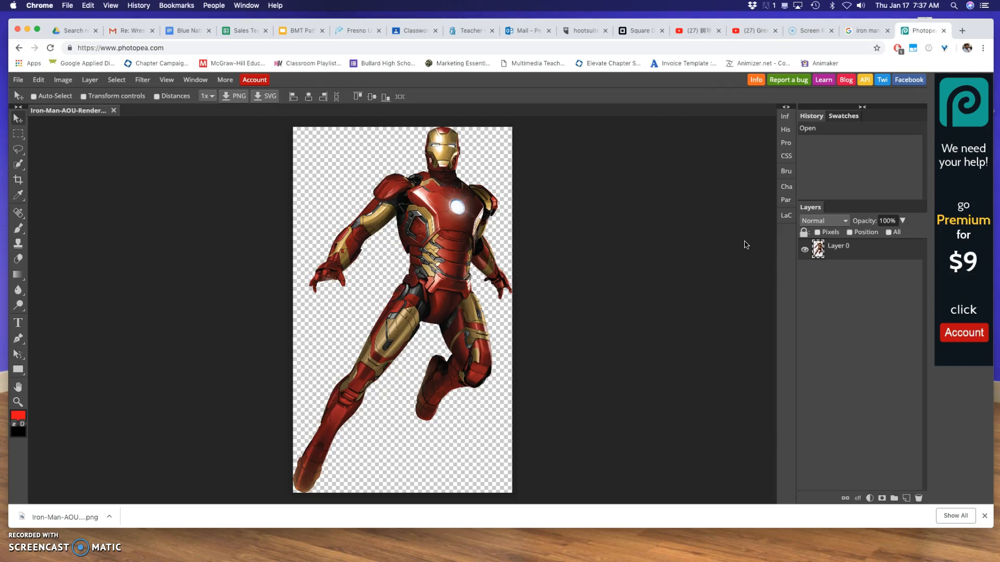
Duplicate the Iron Man layer and hide the original beneath the copy
click(863, 252)
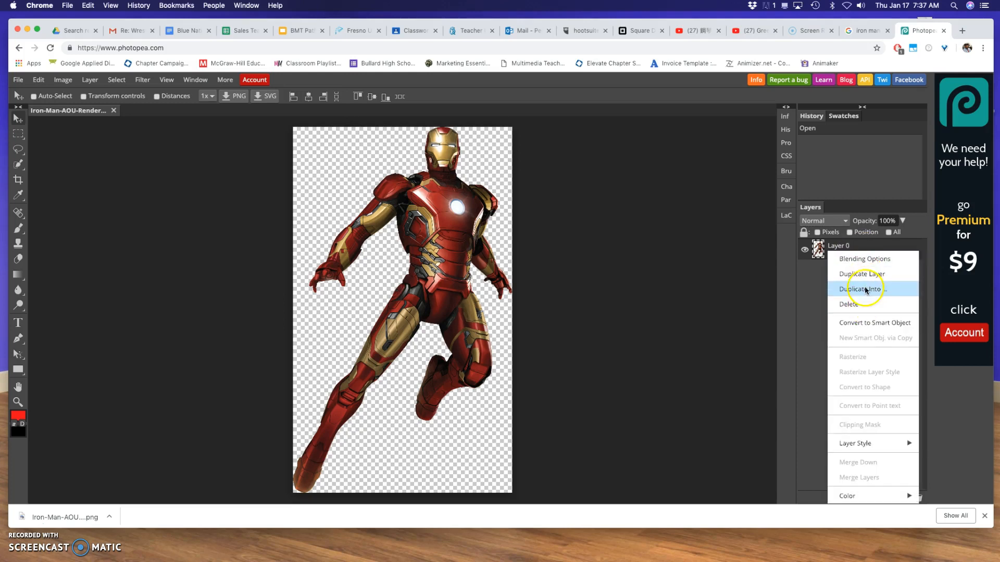
click(866, 275)
click(805, 272)
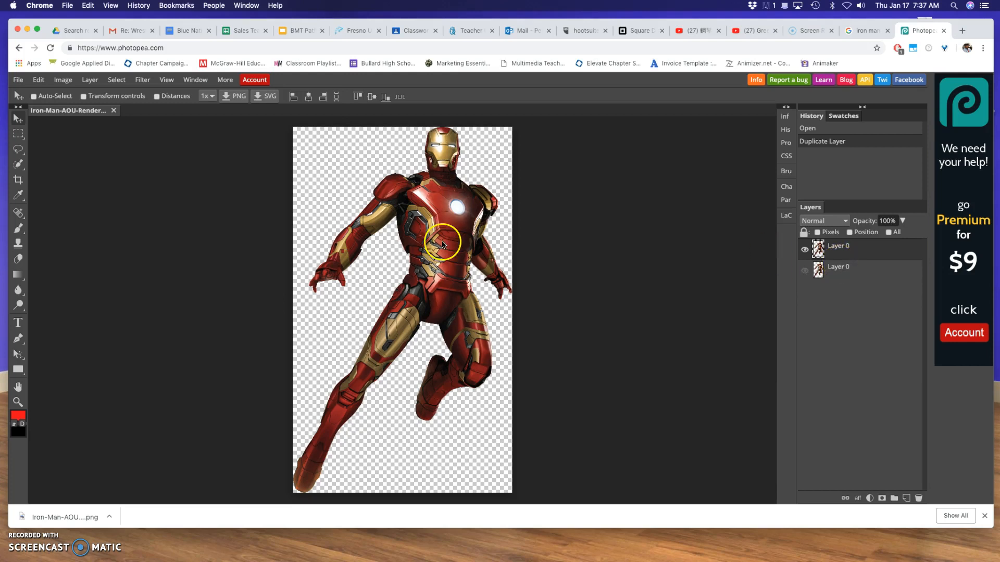
right_click(18, 134)
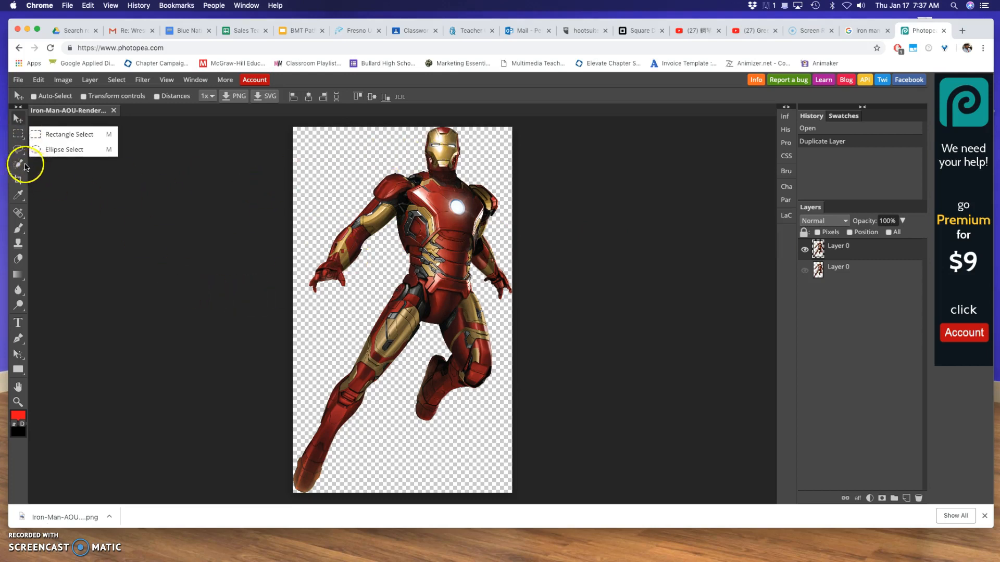
mouse_move(17, 167)
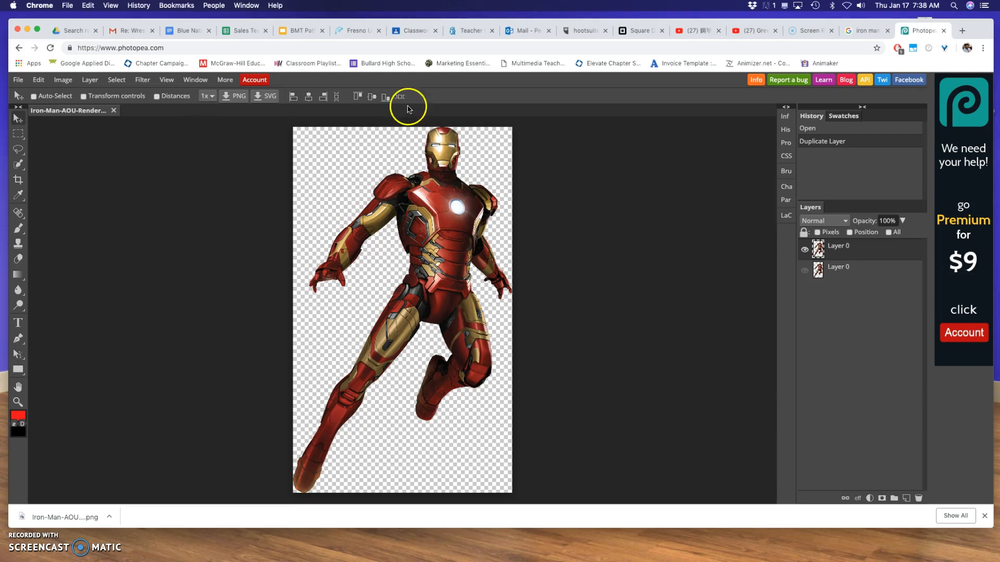
Add a new empty layer and place it between the two Iron Man layers
click(90, 81)
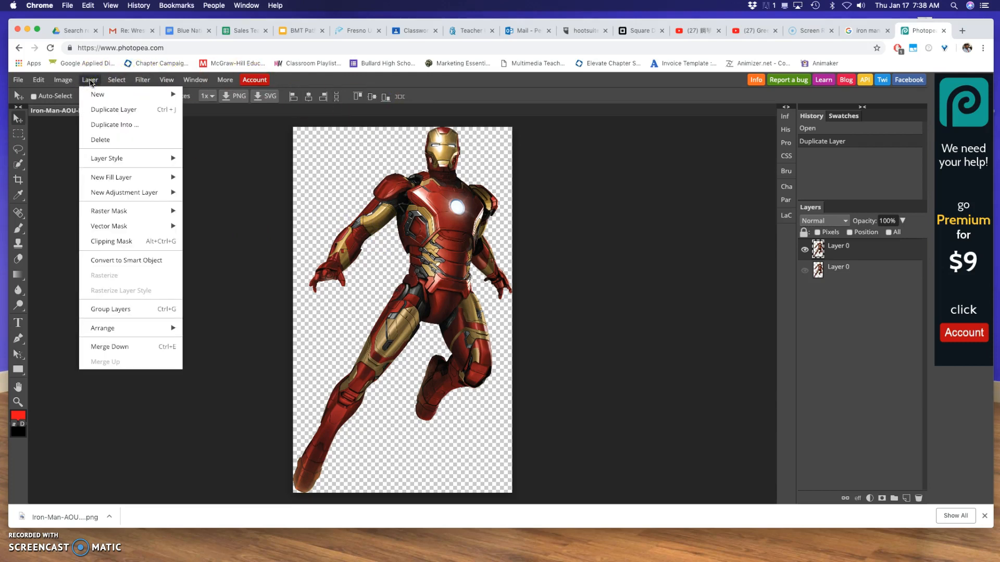
click(211, 97)
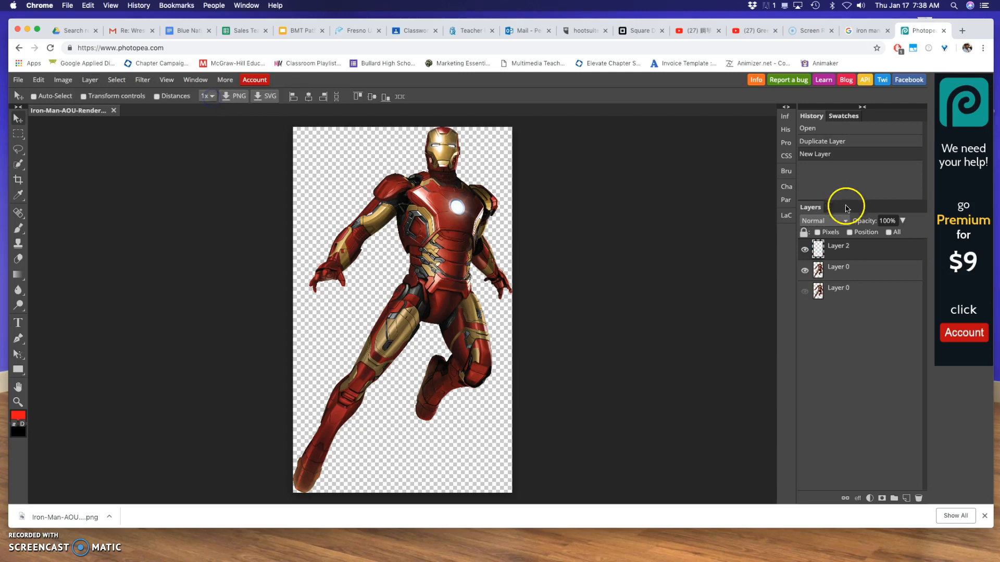
drag(857, 250, 861, 280)
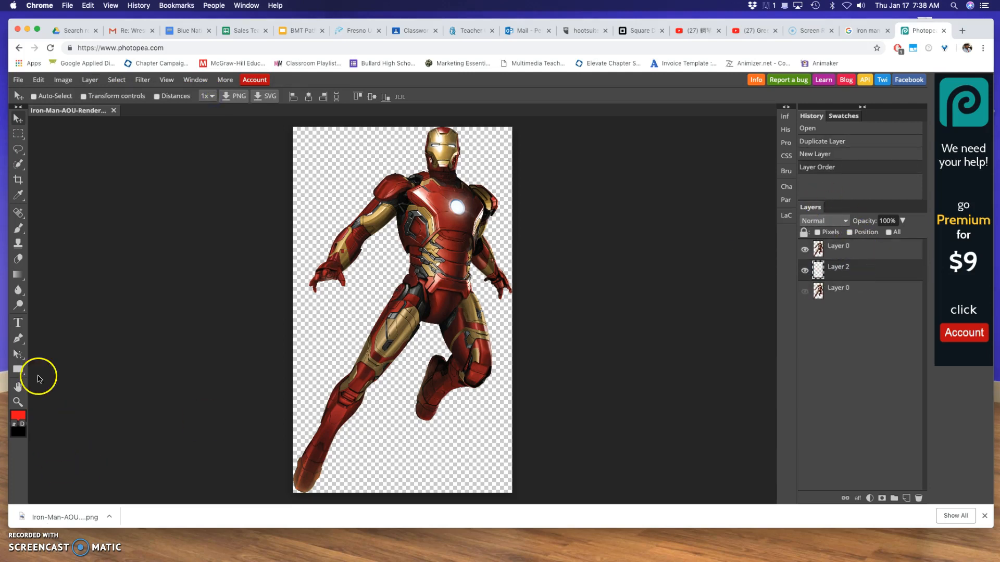
Draw a white-filled rectangle shape covering the whole canvas behind the visible Iron Man figure
right_click(17, 369)
click(51, 370)
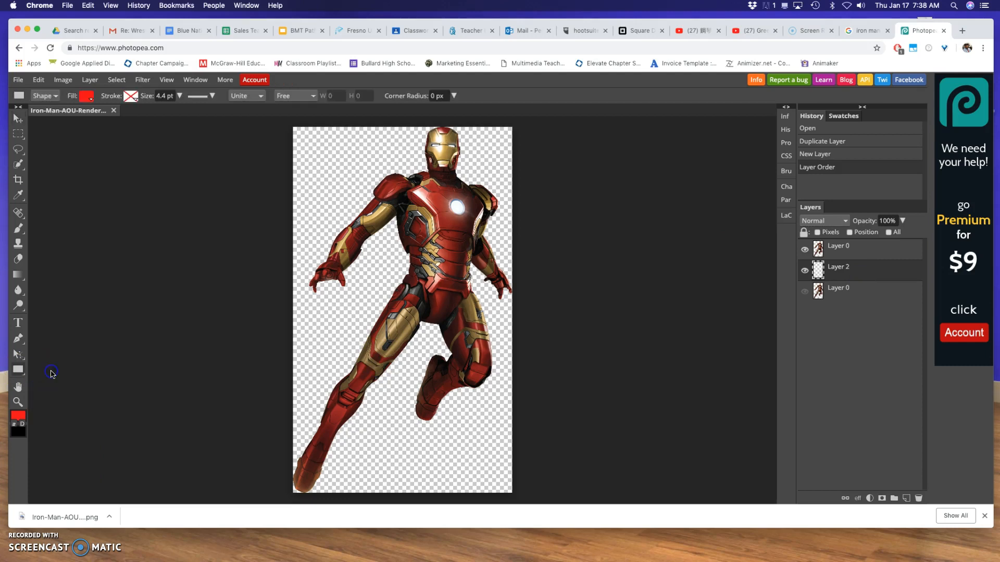
click(86, 98)
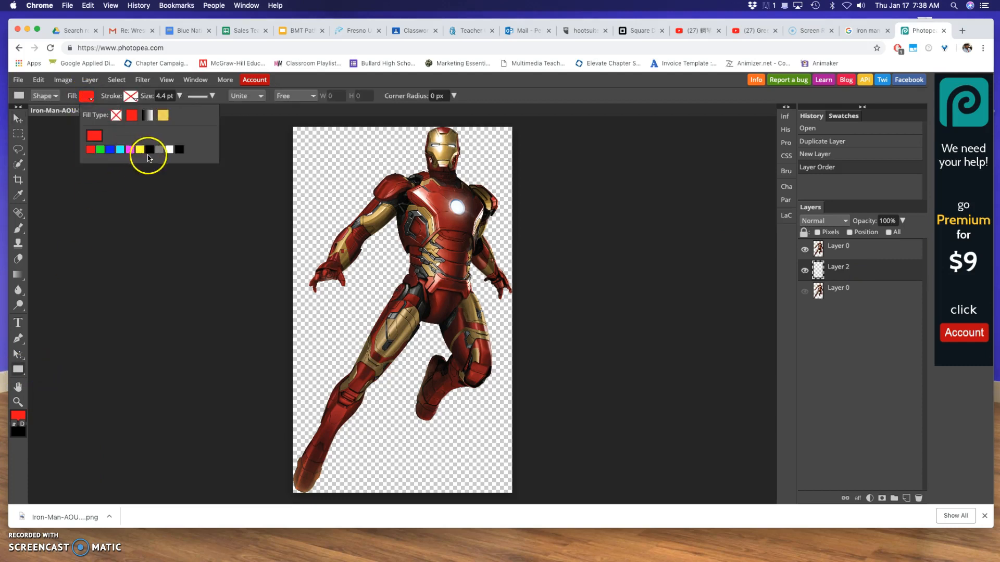
click(170, 151)
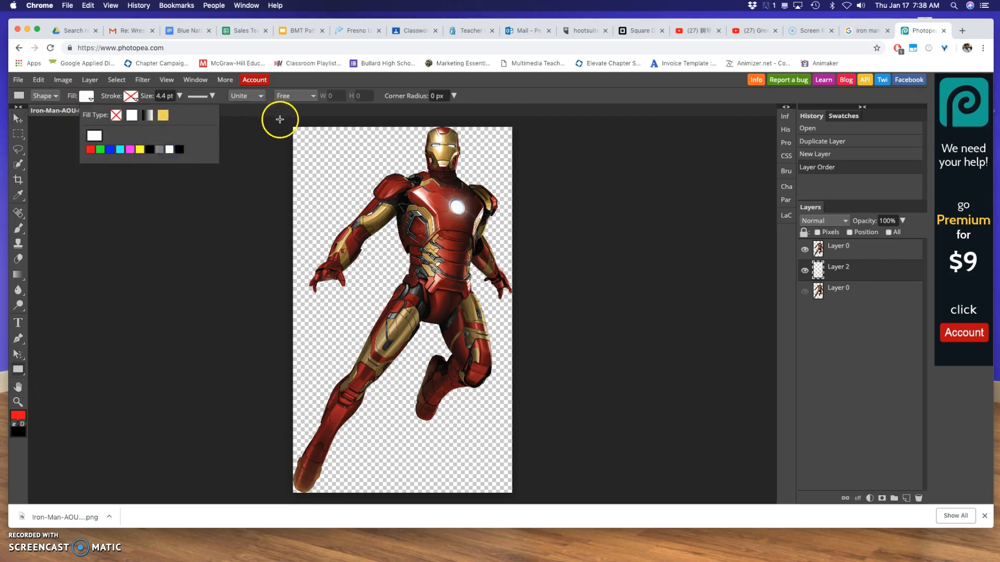
drag(289, 123, 519, 499)
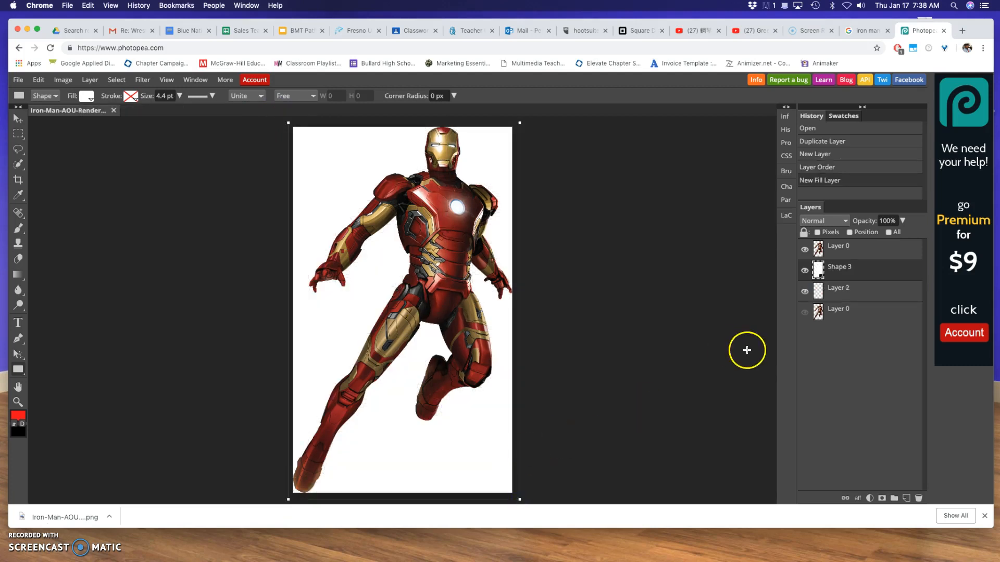
Turn the top Iron Man layer into a solid black silhouette using Levels with the white output level set to 0
click(867, 249)
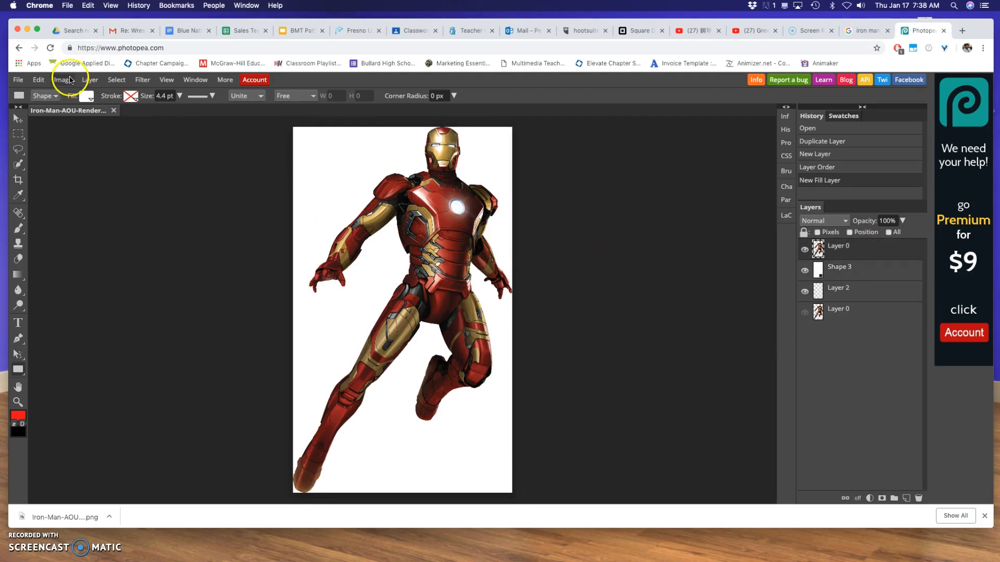
click(65, 81)
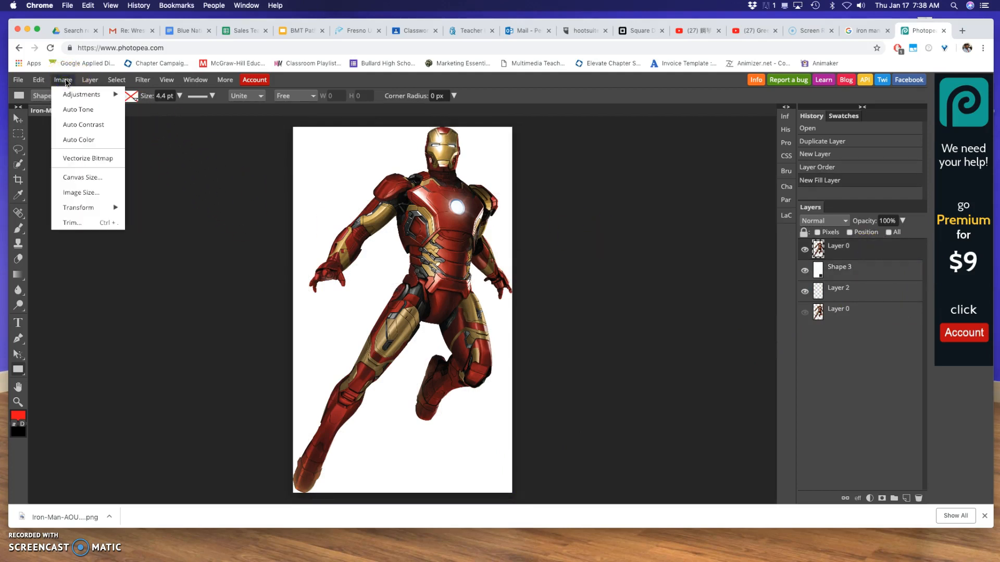
mouse_move(78, 95)
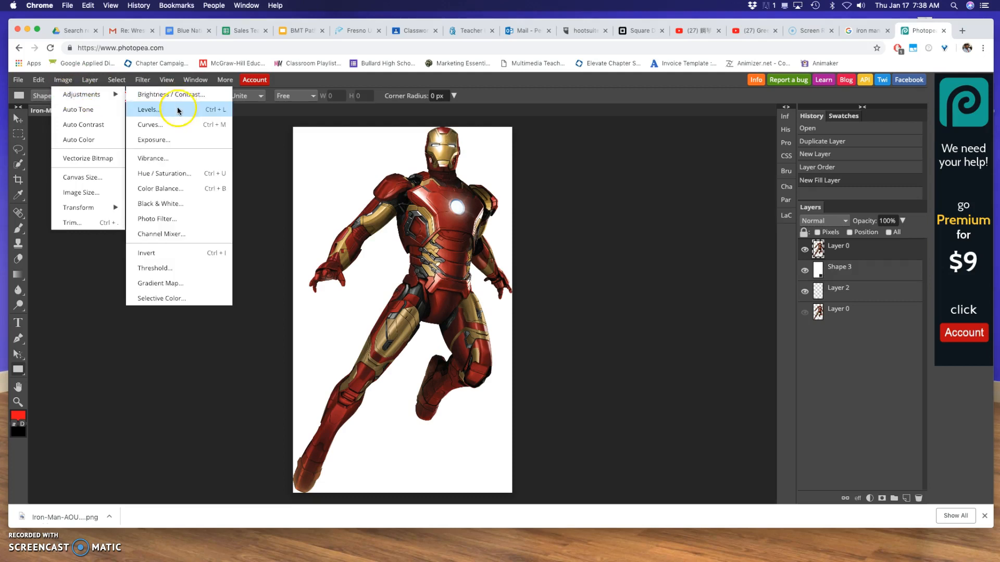
click(177, 110)
drag(210, 275, 84, 271)
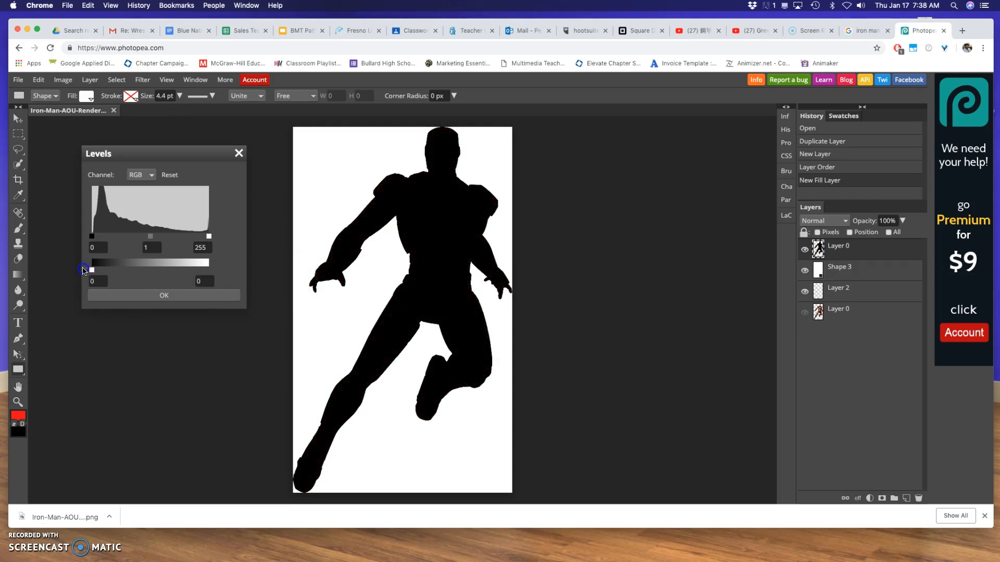
click(169, 295)
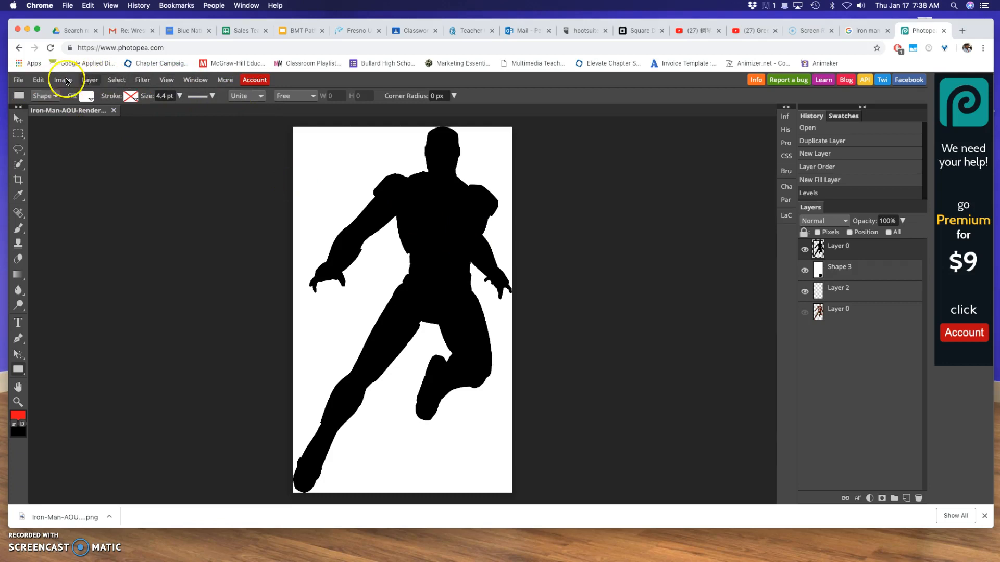
Select the black Iron Man silhouette on the top layer with the Magic Wand
click(19, 122)
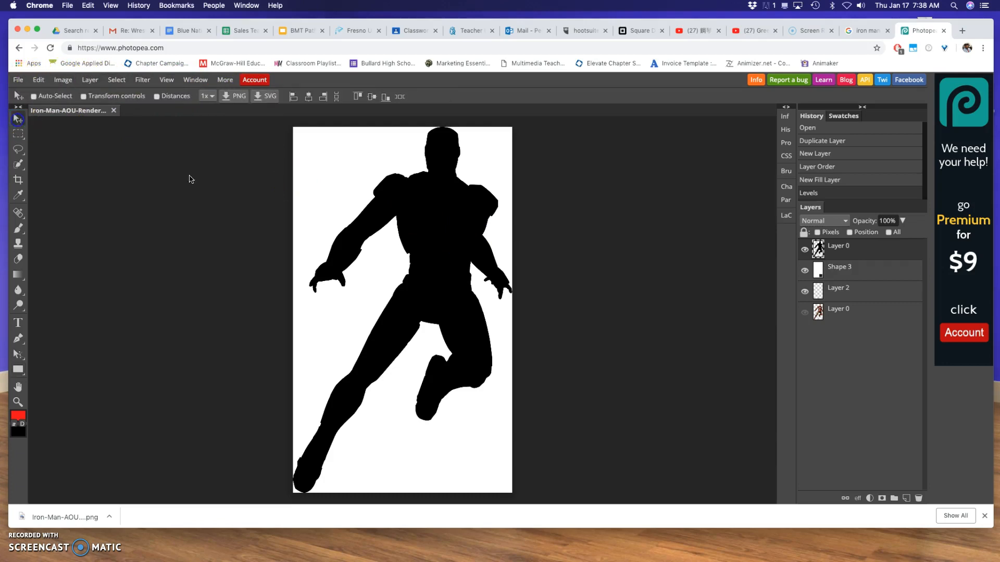
mouse_move(435, 224)
mouse_down()
mouse_move(375, 223)
mouse_move(362, 258)
mouse_move(509, 239)
mouse_move(527, 174)
mouse_move(439, 221)
mouse_up()
right_click(18, 213)
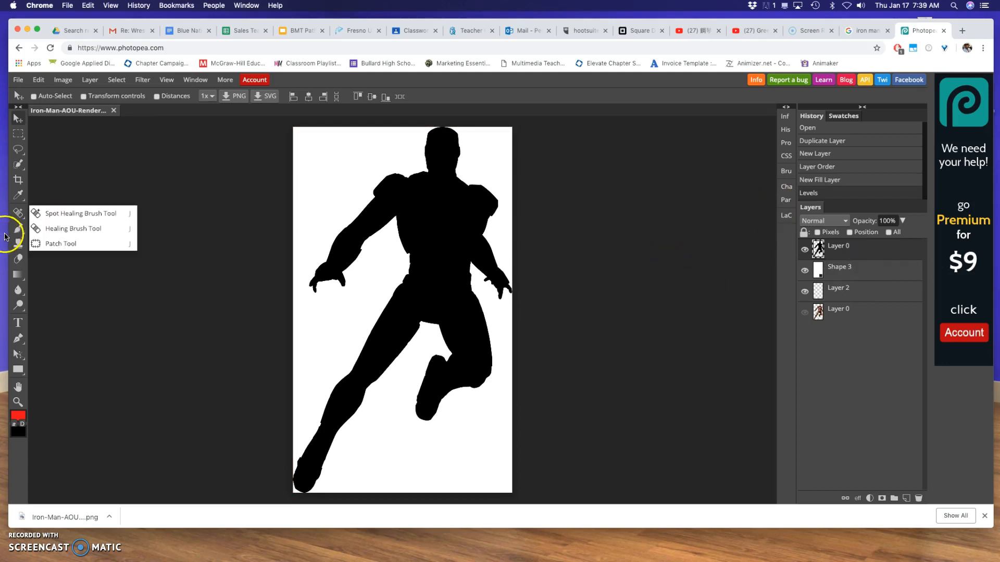
right_click(16, 149)
right_click(18, 164)
click(49, 179)
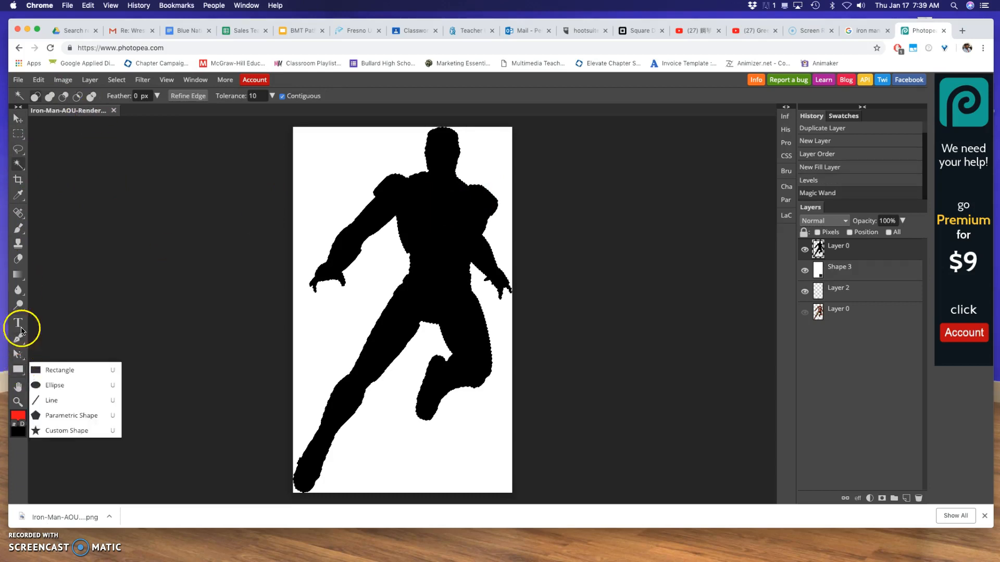
Fill the selected silhouette with a linear rainbow gradient running diagonally from the upper-right shoulder to the lower-left leg, and deselect
mouse_move(17, 280)
click(53, 277)
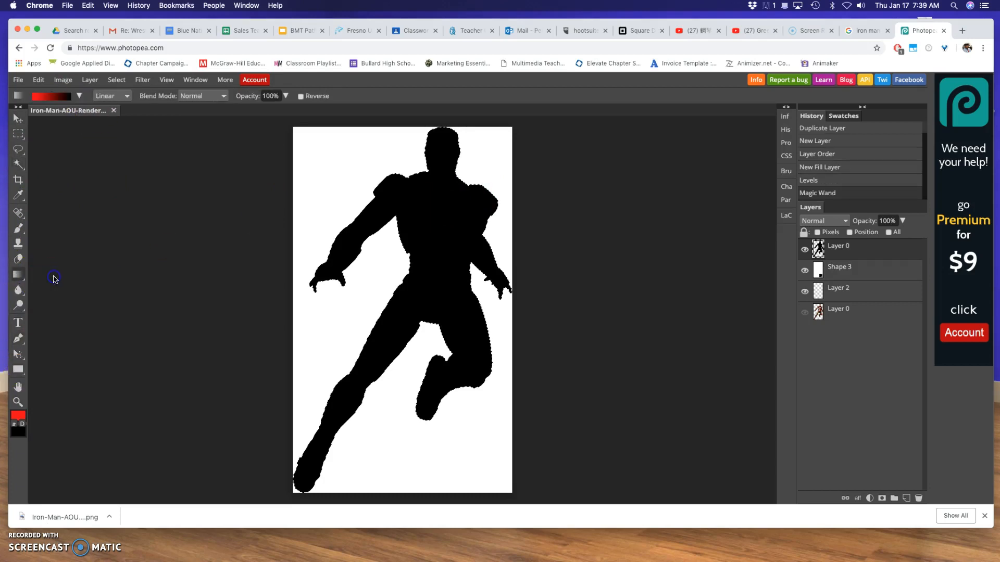
click(78, 97)
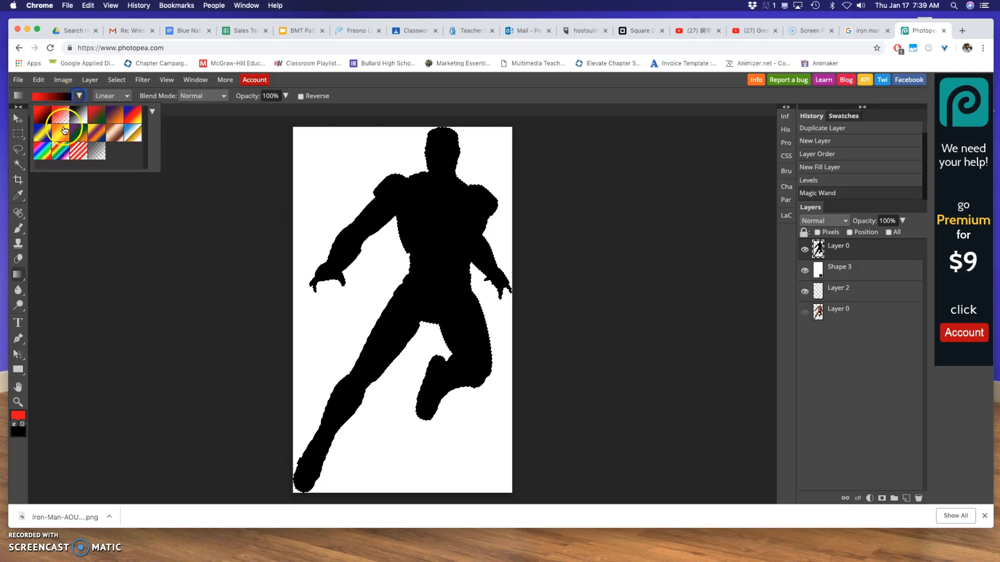
click(43, 151)
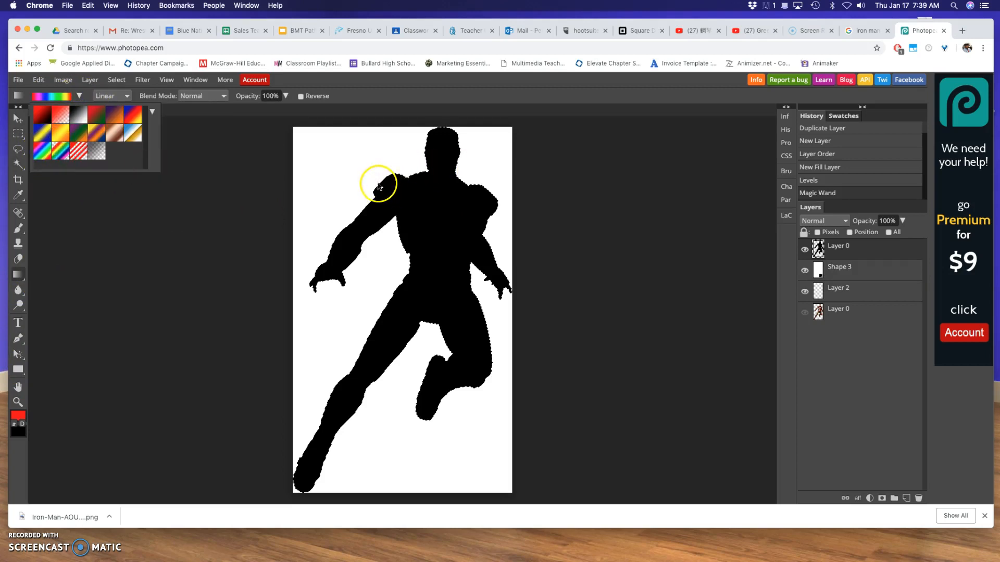
drag(484, 200, 324, 441)
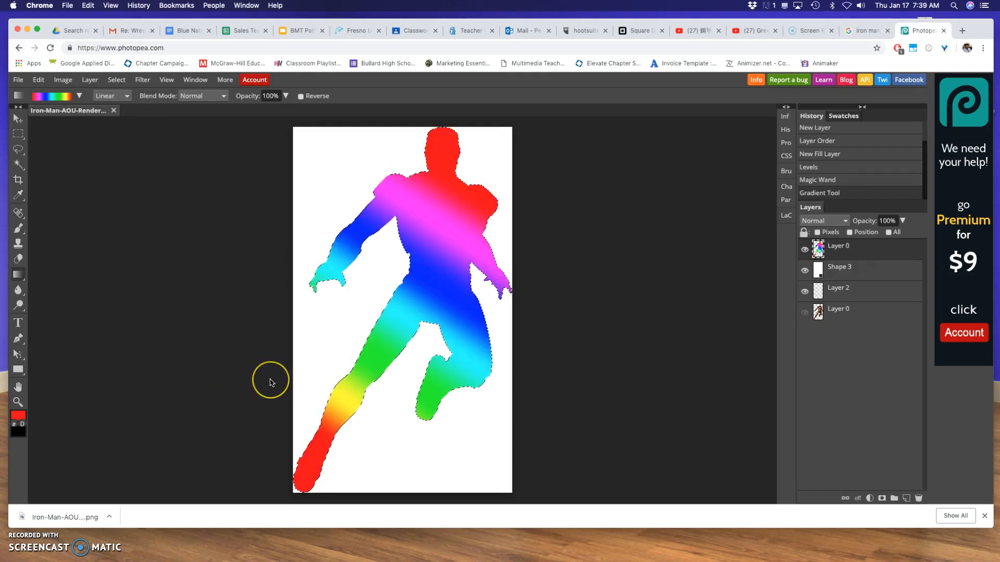
key(super+d)
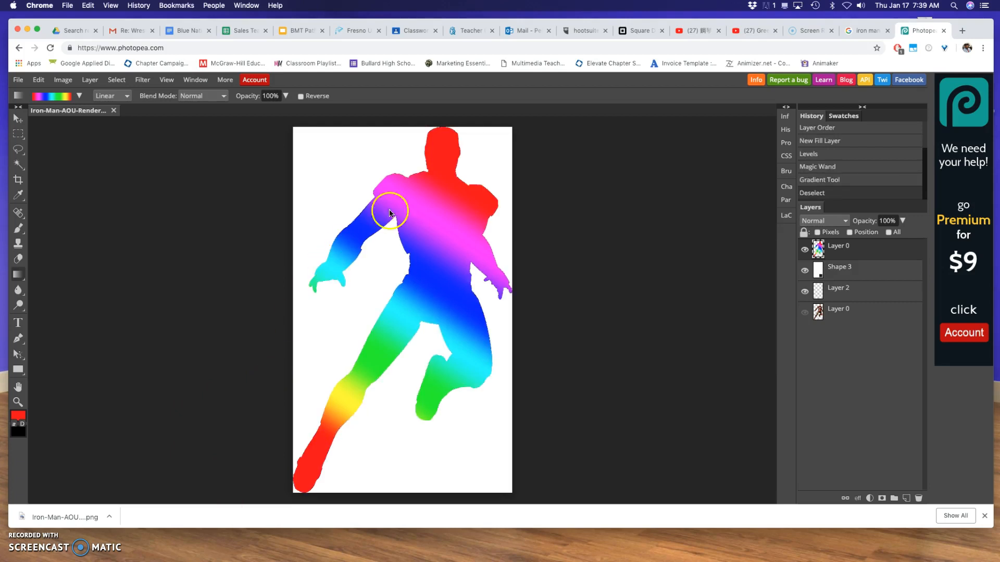
Change the fill of the background rectangle shape behind the rainbow silhouette to black
click(867, 273)
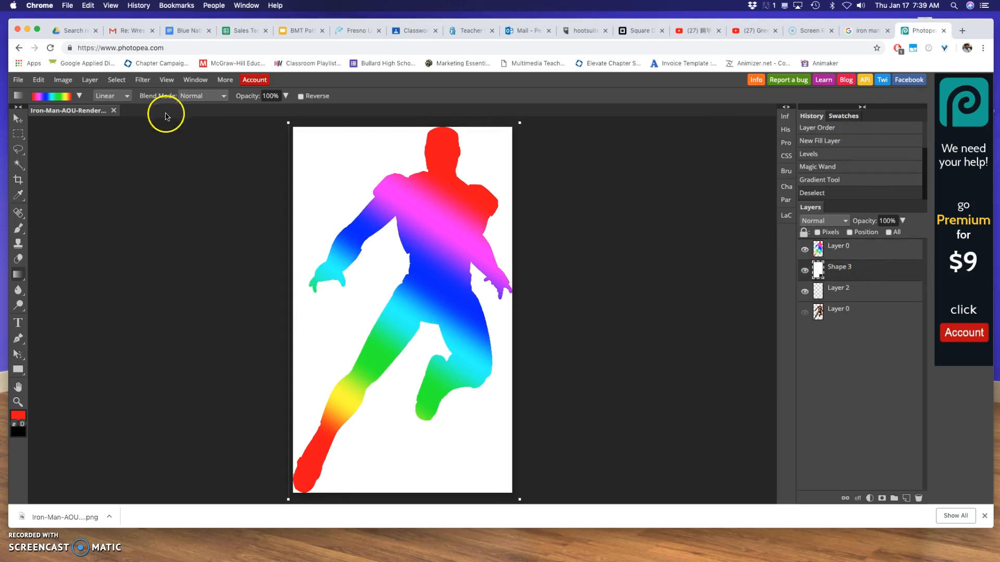
right_click(18, 369)
click(17, 367)
click(85, 96)
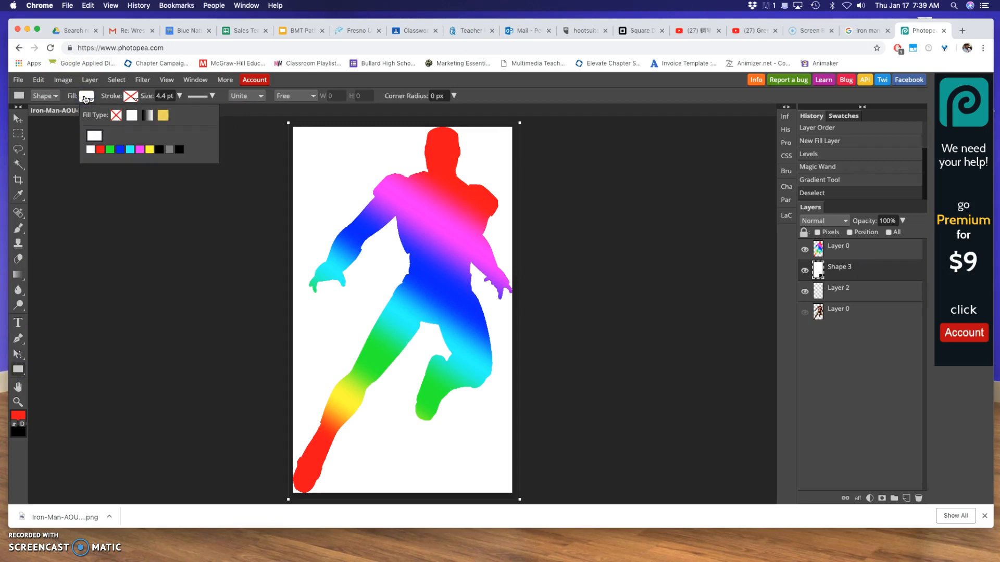
click(180, 150)
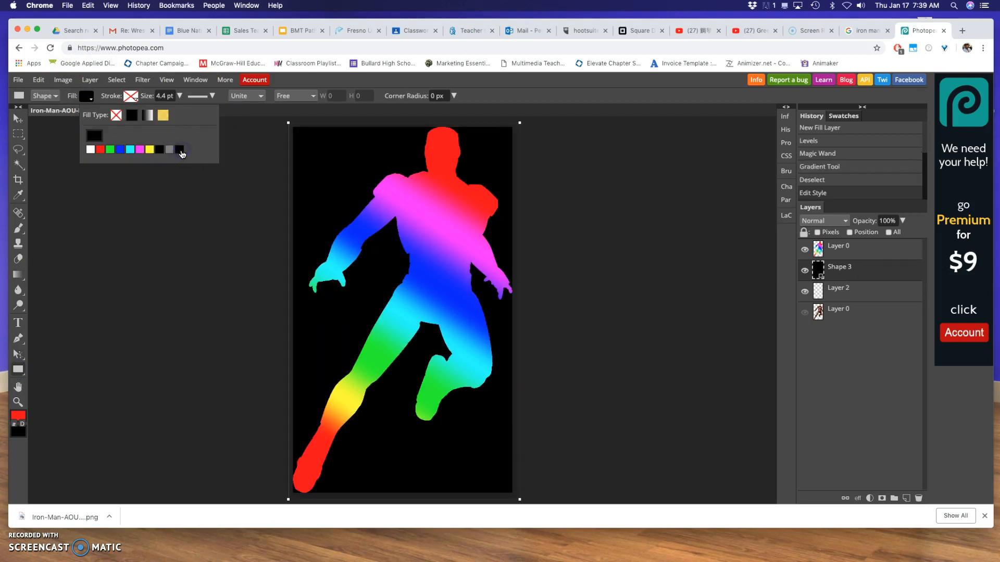
Add a new empty layer above the rainbow silhouette layer
click(862, 252)
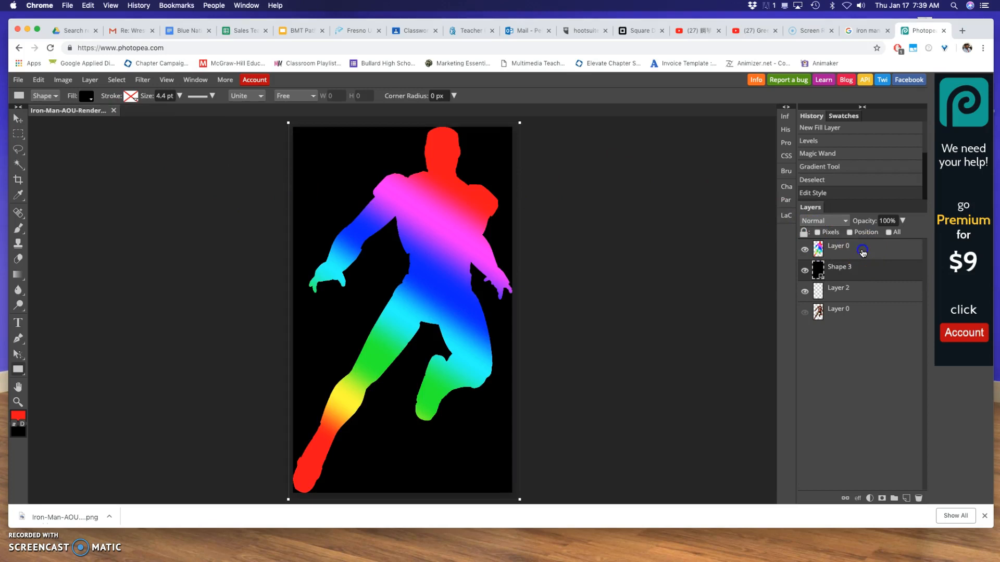
click(90, 80)
mouse_move(121, 98)
click(202, 93)
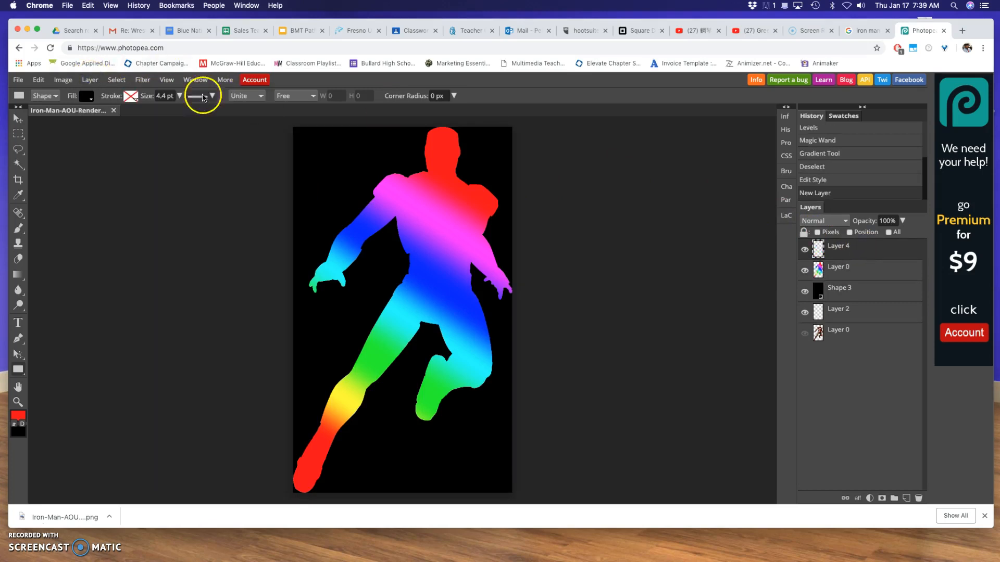
Set up the Pencil tool with a 6 px size and a white foreground colour
mouse_move(19, 235)
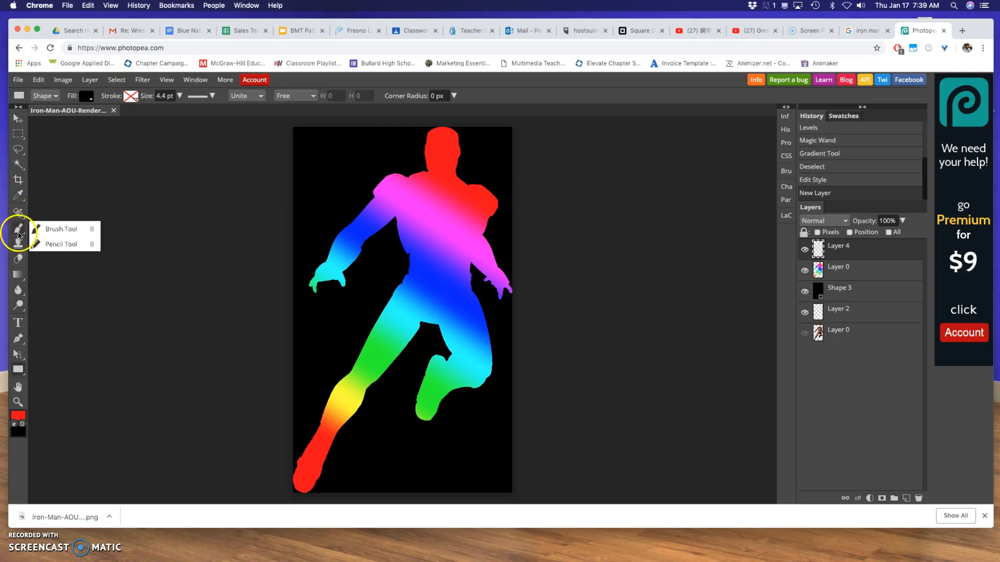
click(61, 244)
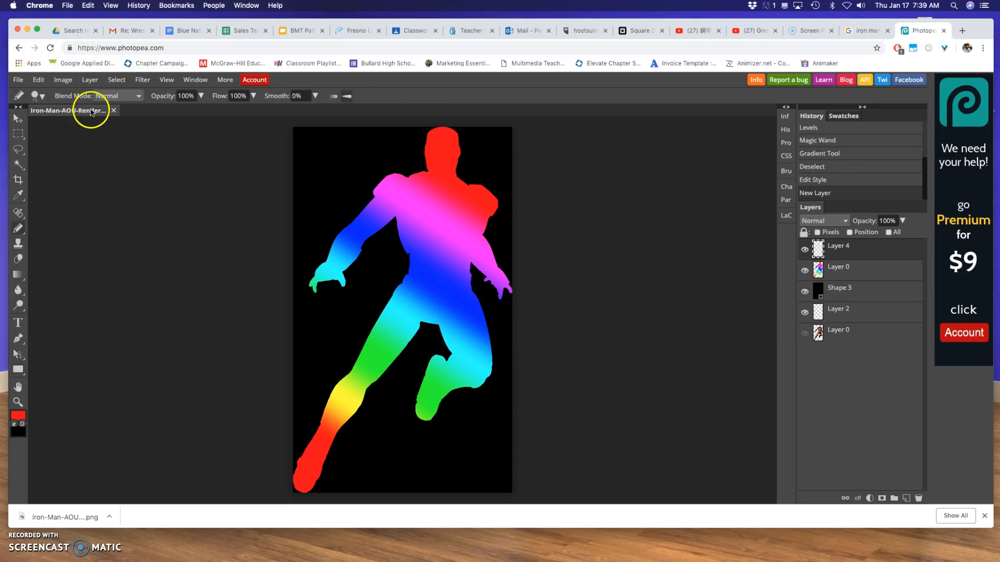
click(38, 97)
drag(61, 124, 51, 124)
click(132, 115)
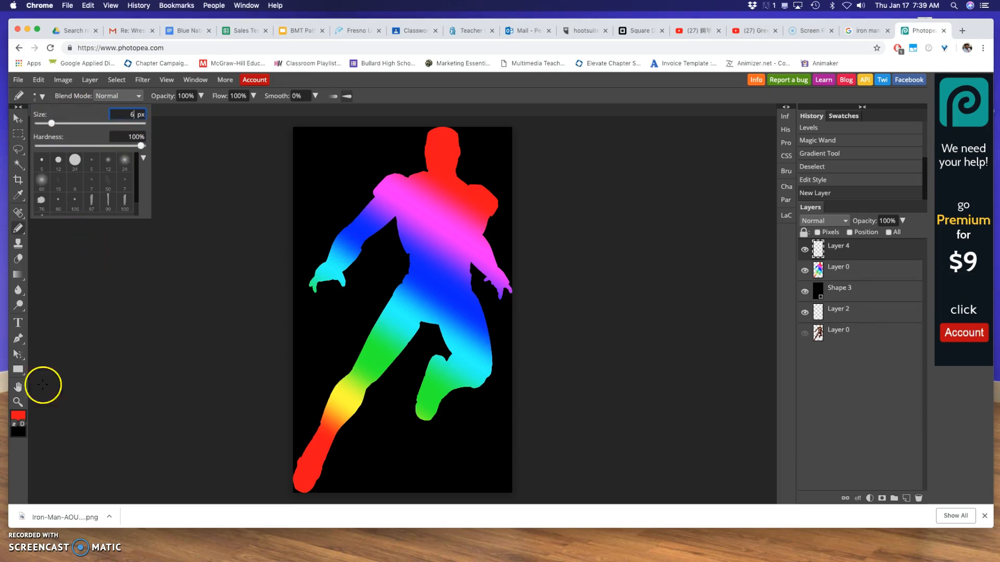
click(18, 415)
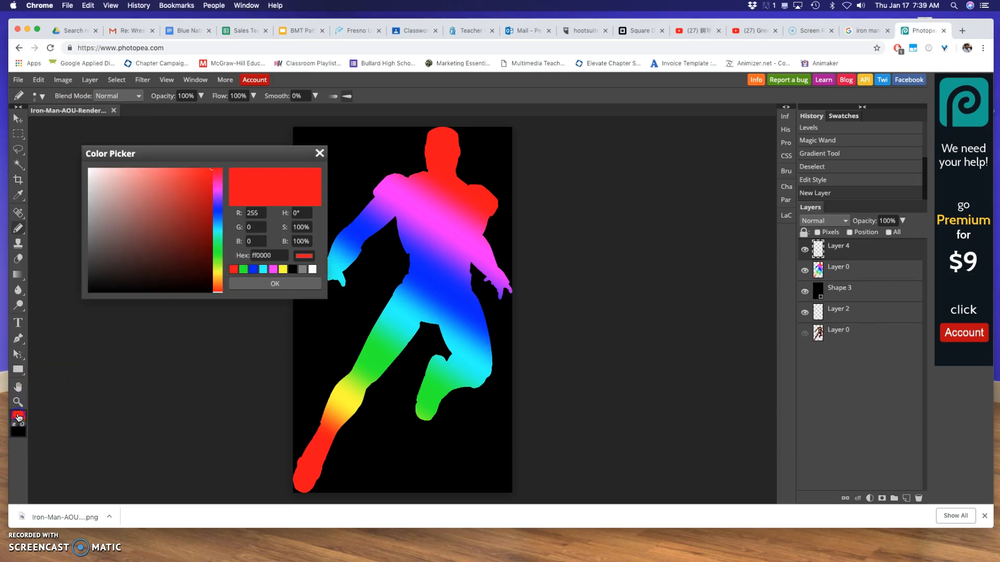
click(89, 168)
click(276, 284)
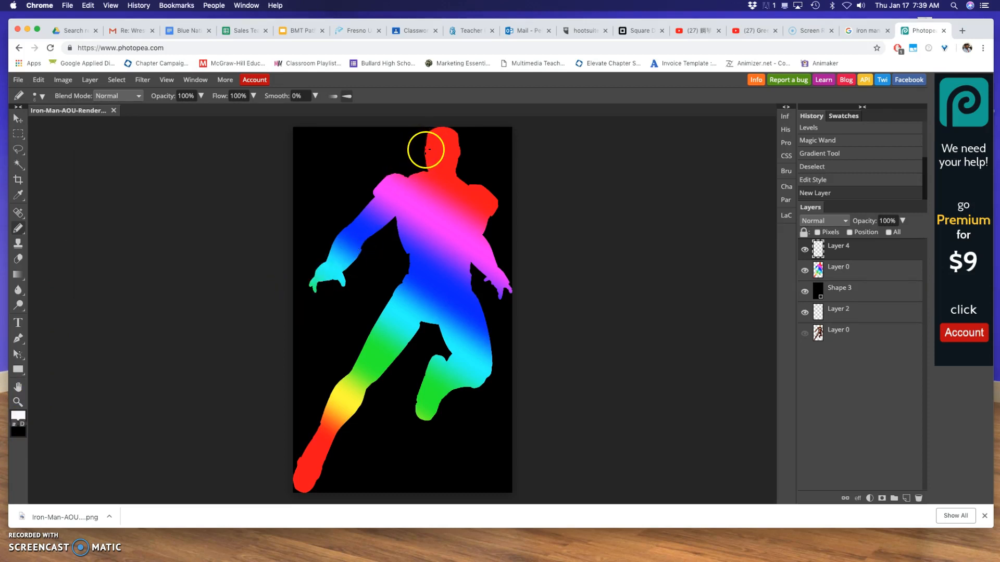
Draw white earphone cords from both sides of the head, meeting beside the torso and continuing down to the hand of the bent-down arm
mouse_move(426, 150)
mouse_down()
mouse_move(361, 166)
mouse_move(358, 201)
mouse_up()
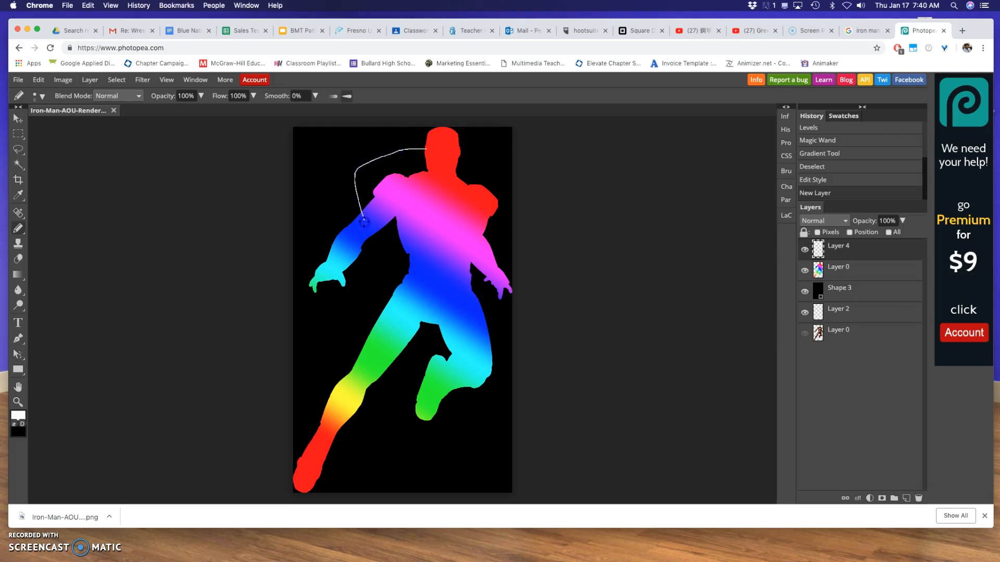
drag(376, 246, 376, 246)
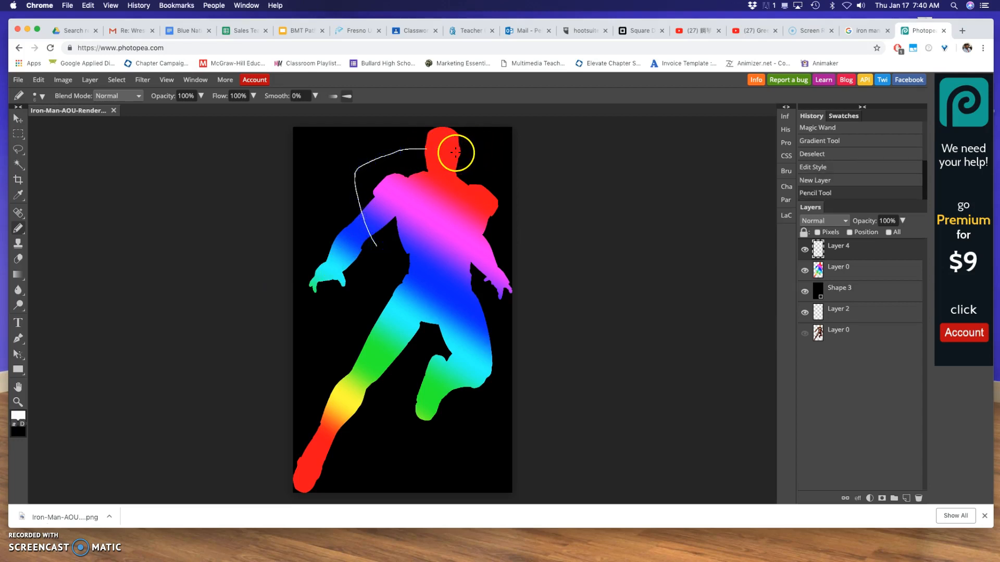
mouse_move(458, 152)
mouse_down()
mouse_move(471, 178)
mouse_move(398, 219)
mouse_up()
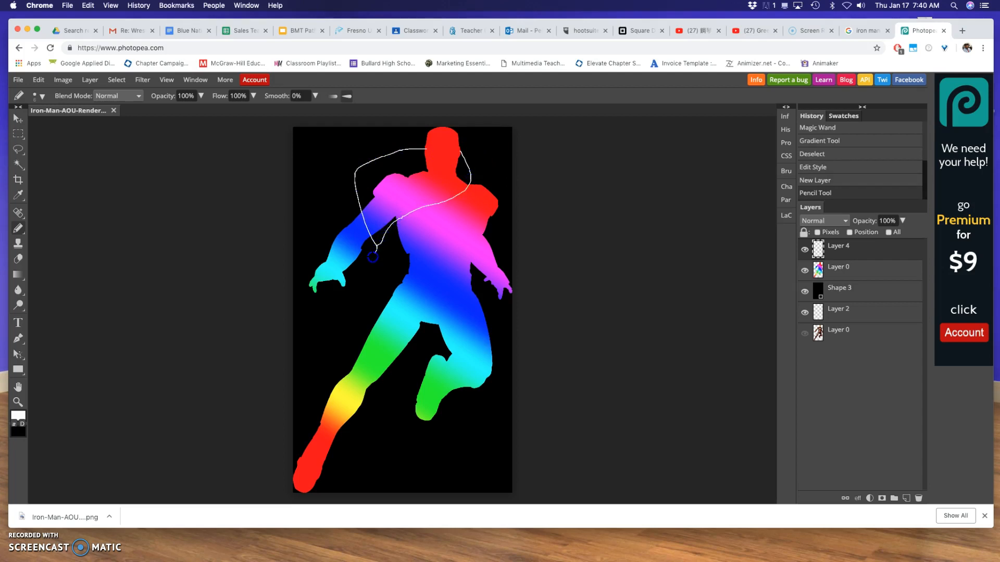
drag(355, 277, 338, 284)
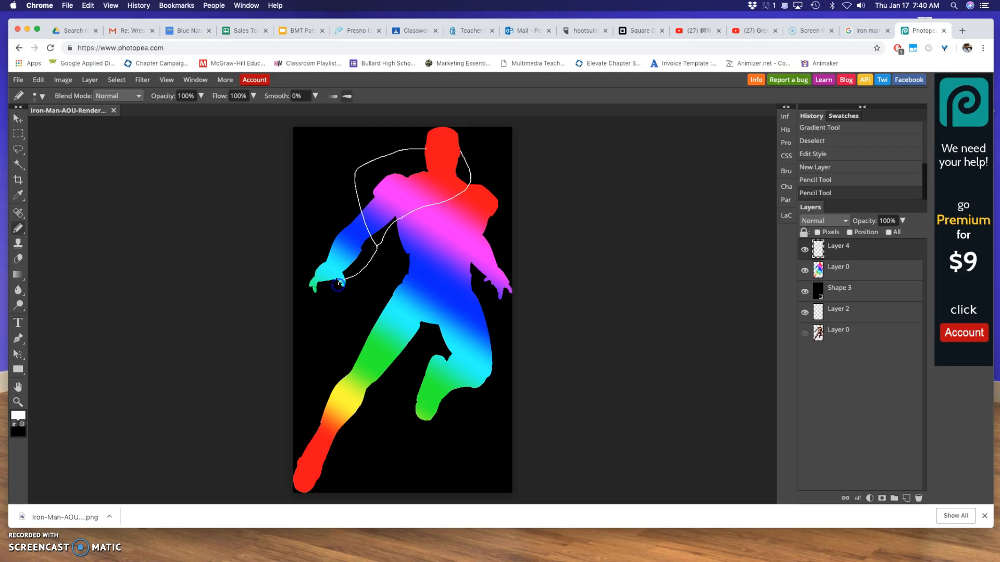
Draw a small white-filled rectangle shape as the iPod just below the hand where the earphone cord ends
click(18, 369)
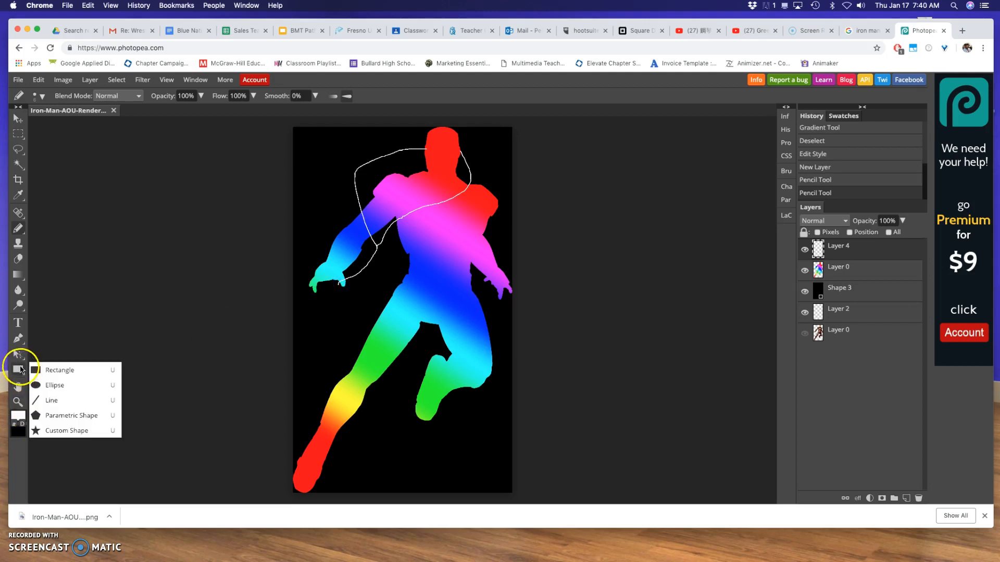
click(55, 371)
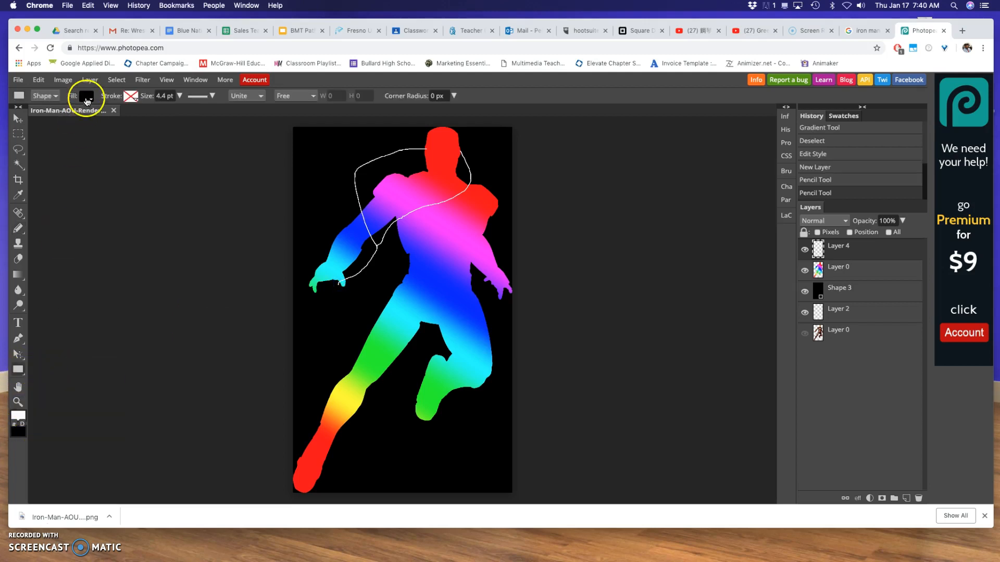
click(86, 97)
click(100, 149)
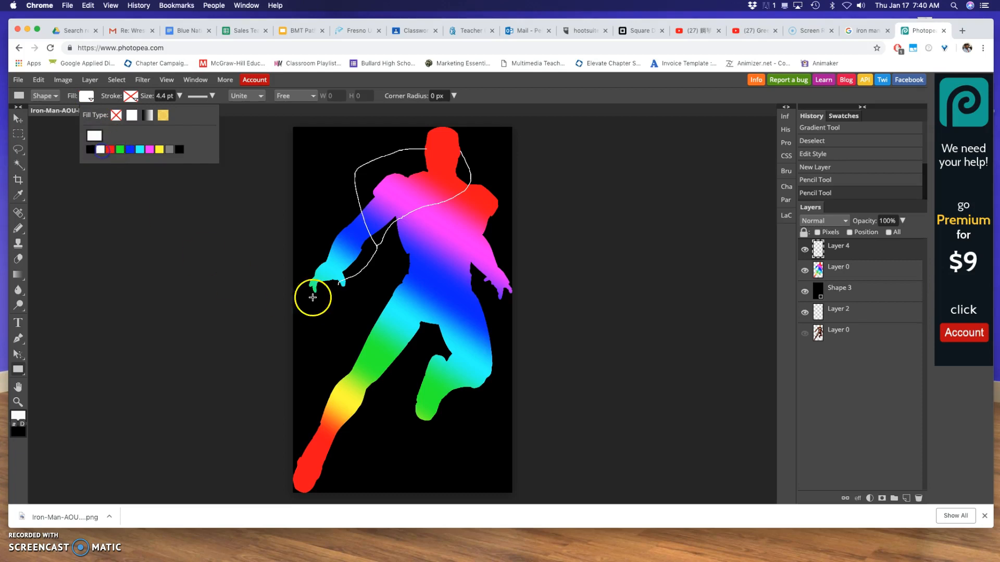
drag(328, 286, 341, 311)
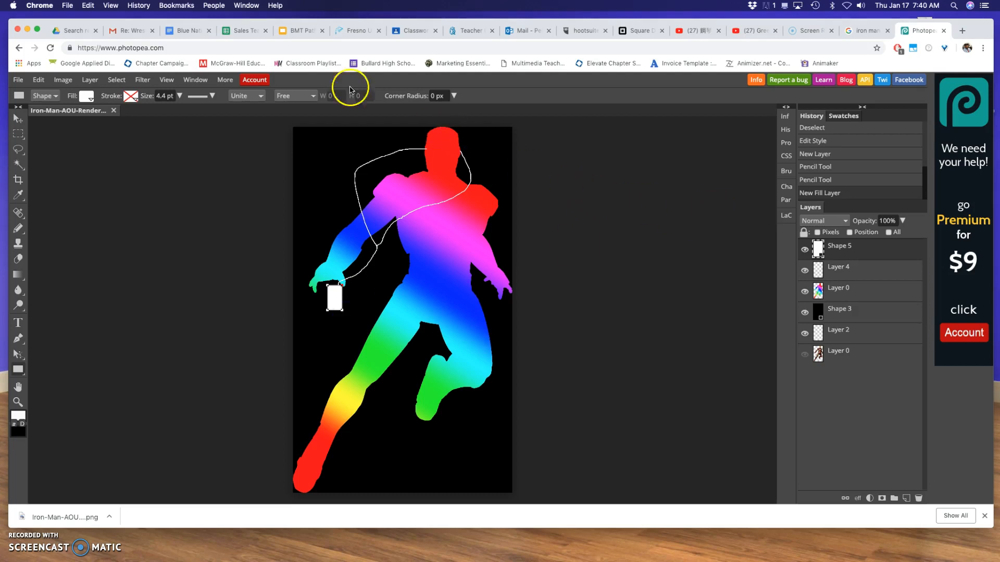
Add a new empty layer above the small white iPod rectangle
click(90, 80)
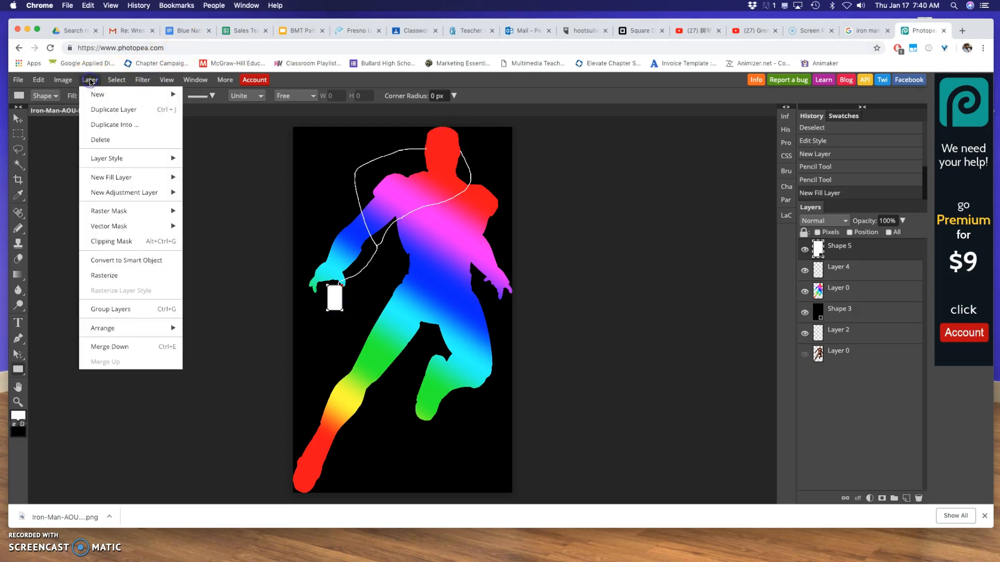
mouse_move(105, 94)
click(206, 95)
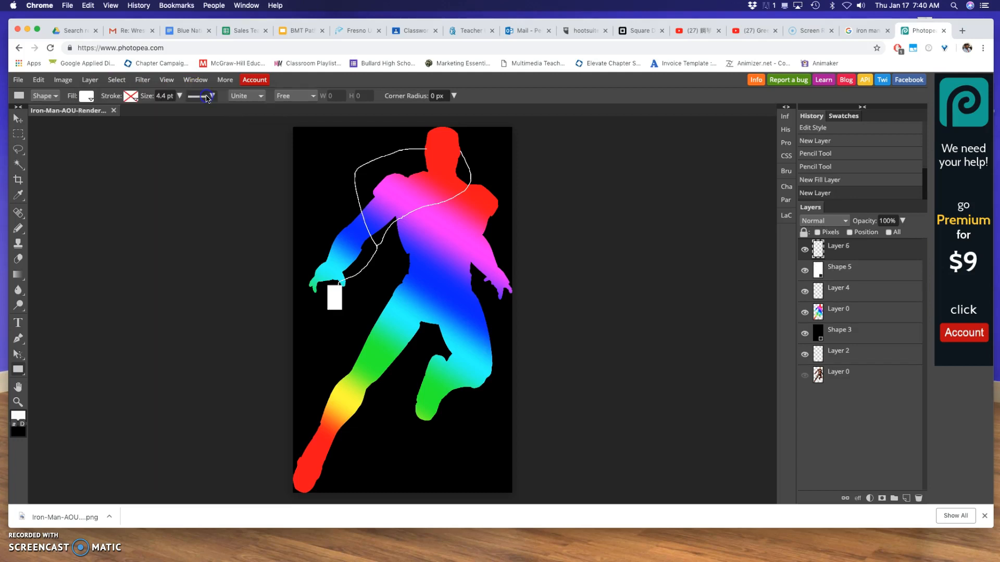
Set the Type tool to a white text colour (fffefe) and a size of 121 px
click(18, 322)
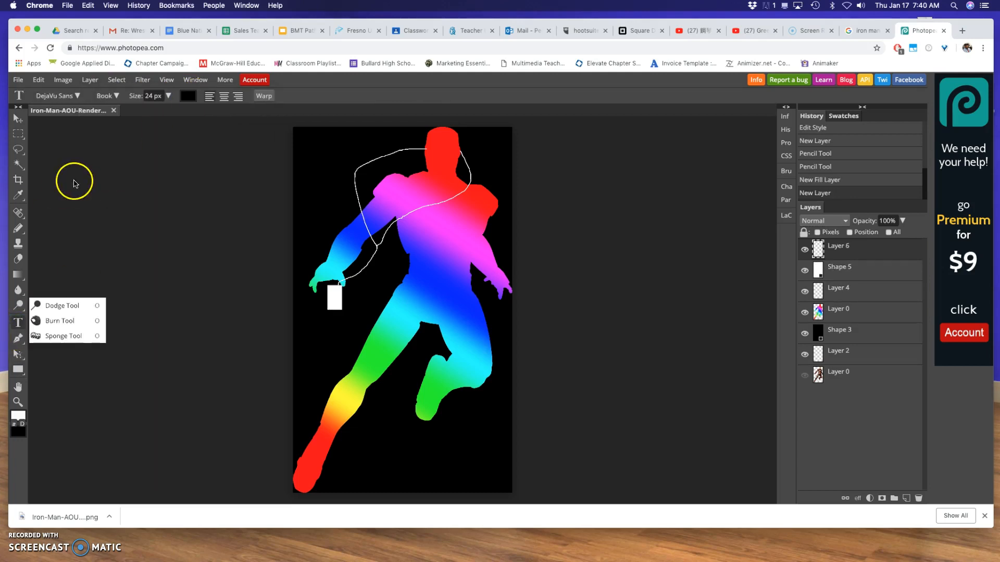
click(187, 97)
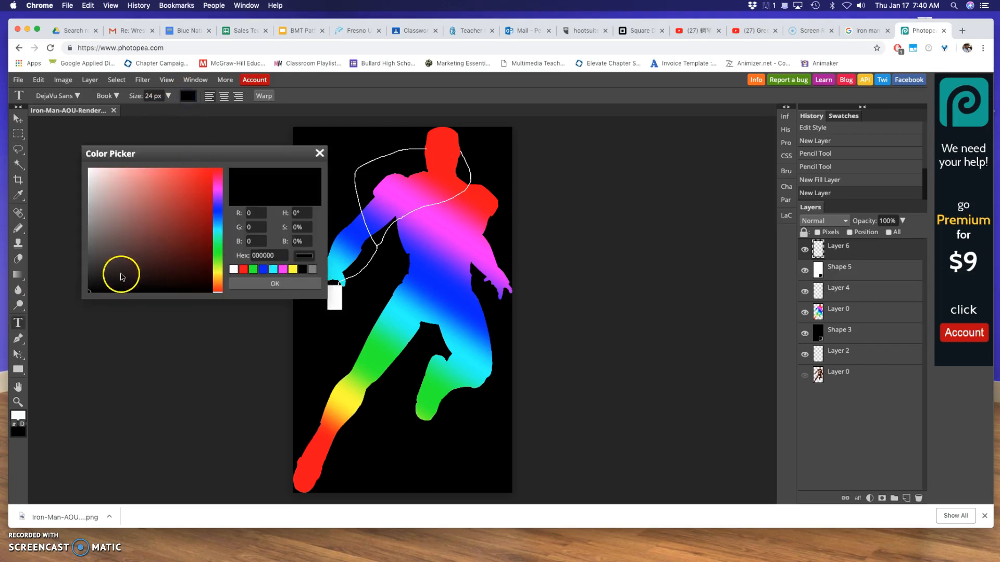
click(97, 239)
drag(89, 185, 89, 169)
click(169, 96)
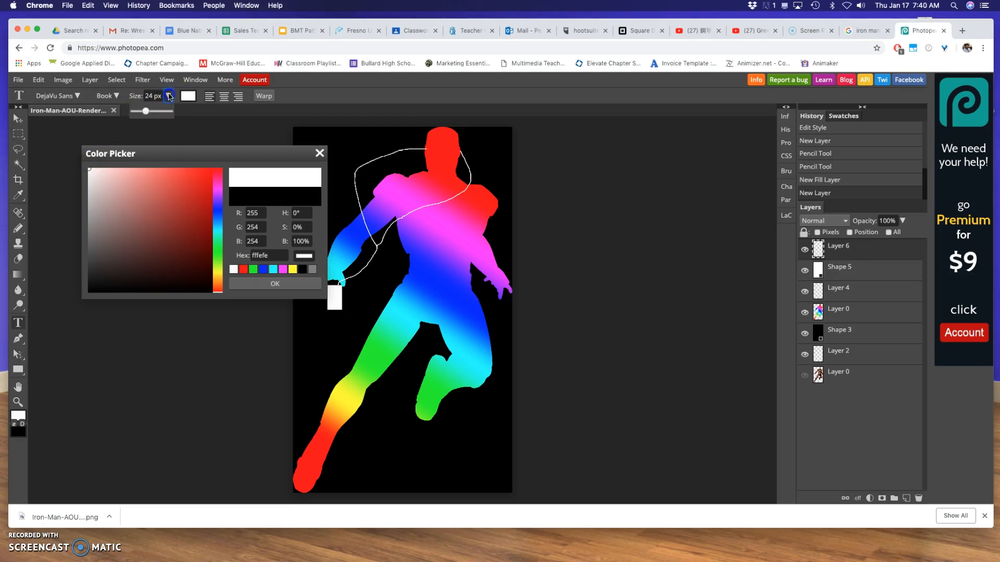
drag(146, 111, 154, 113)
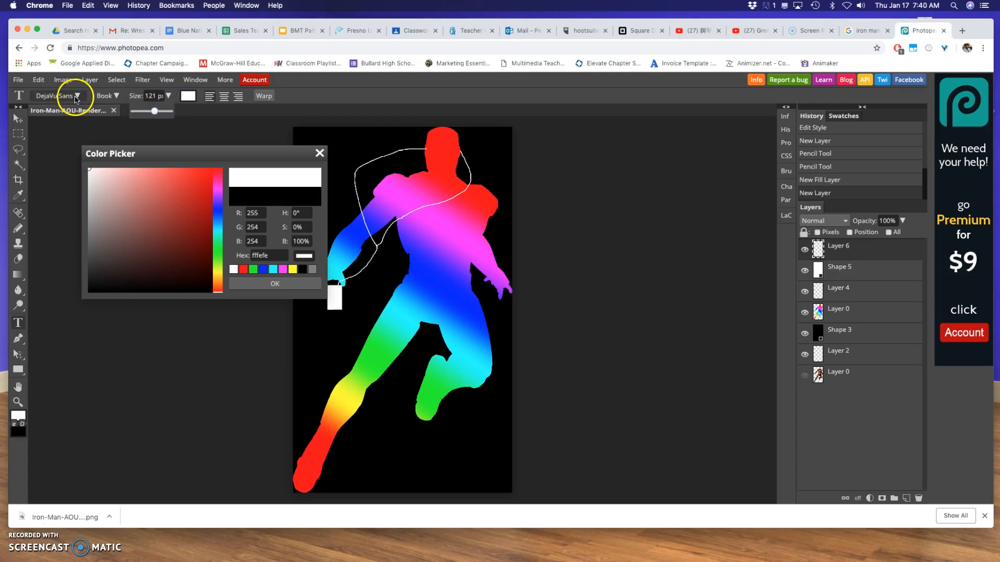
click(267, 283)
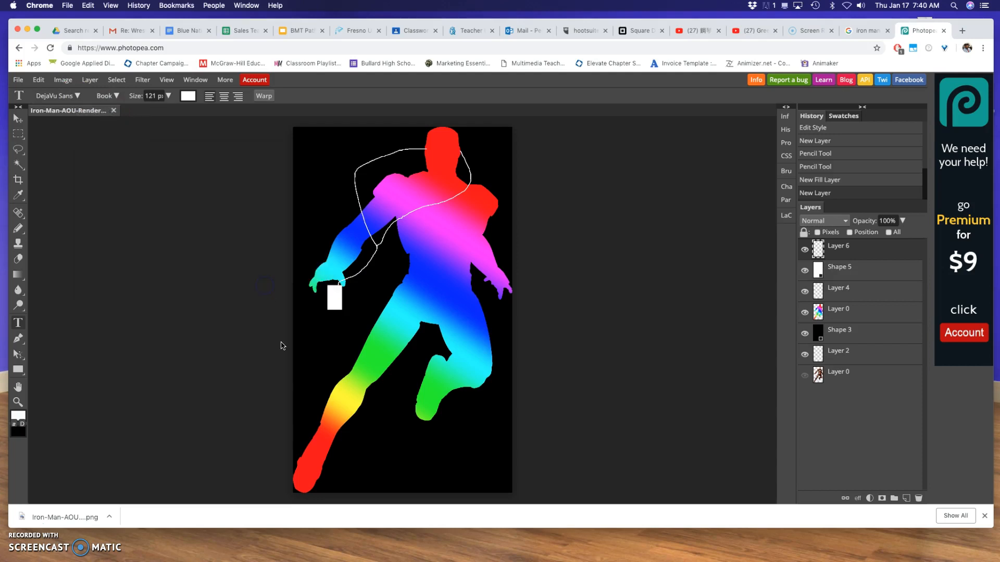
Add the text "IRONMAN > IPOD" below the figure and move it so it fits fully inside the canvas beside the lower foot
click(387, 453)
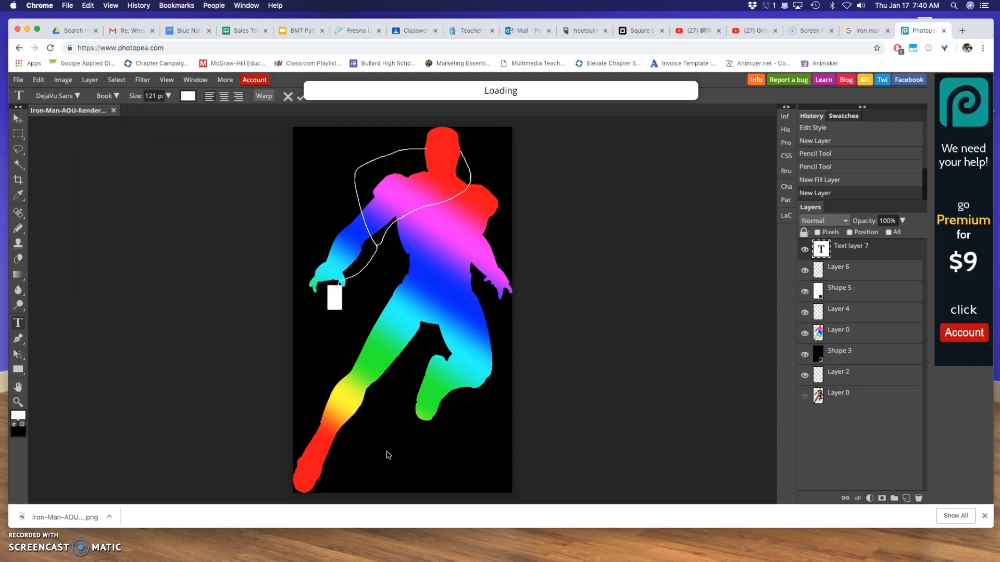
click(389, 454)
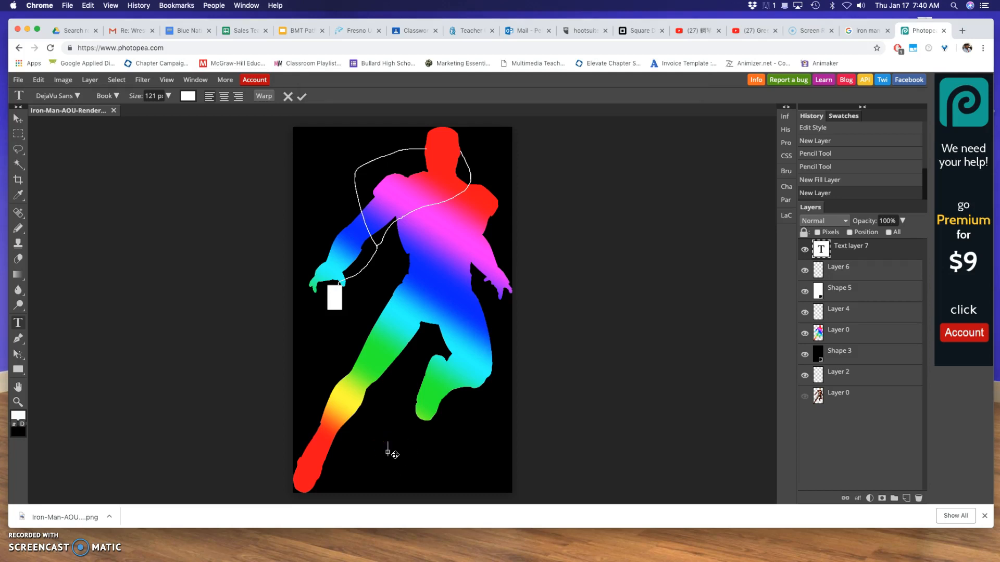
text(IRON)
text(MAN )
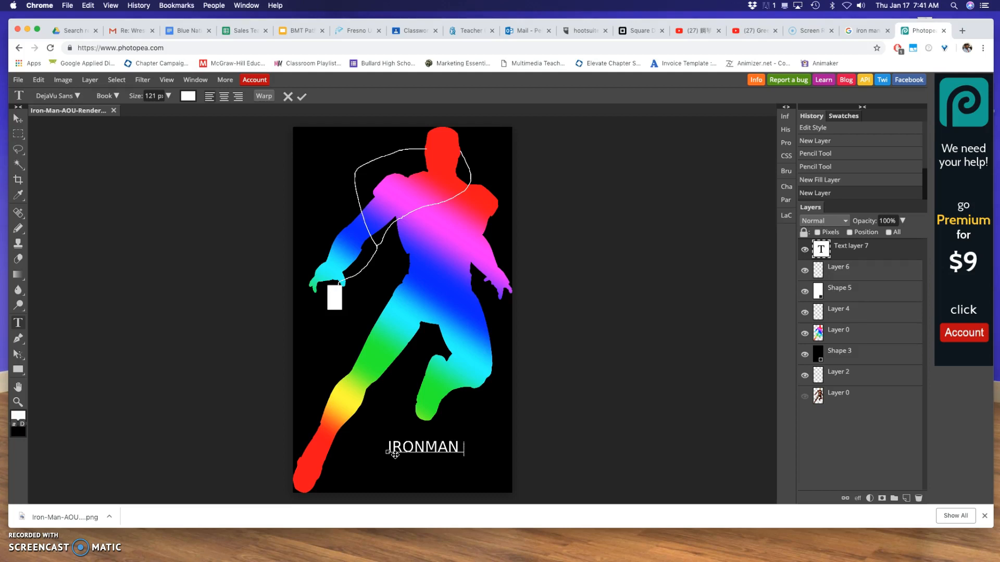
text(? IPOD)
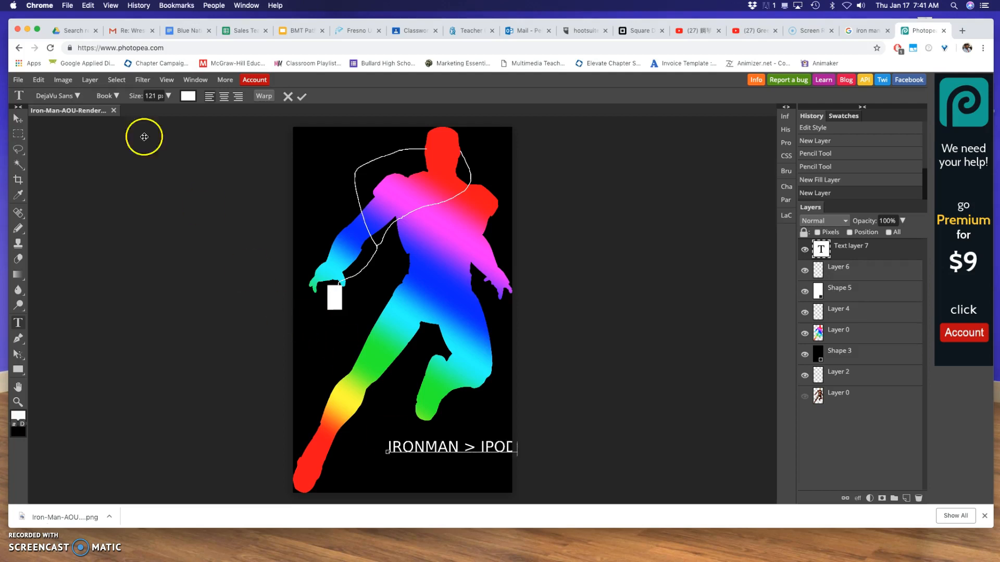
click(18, 120)
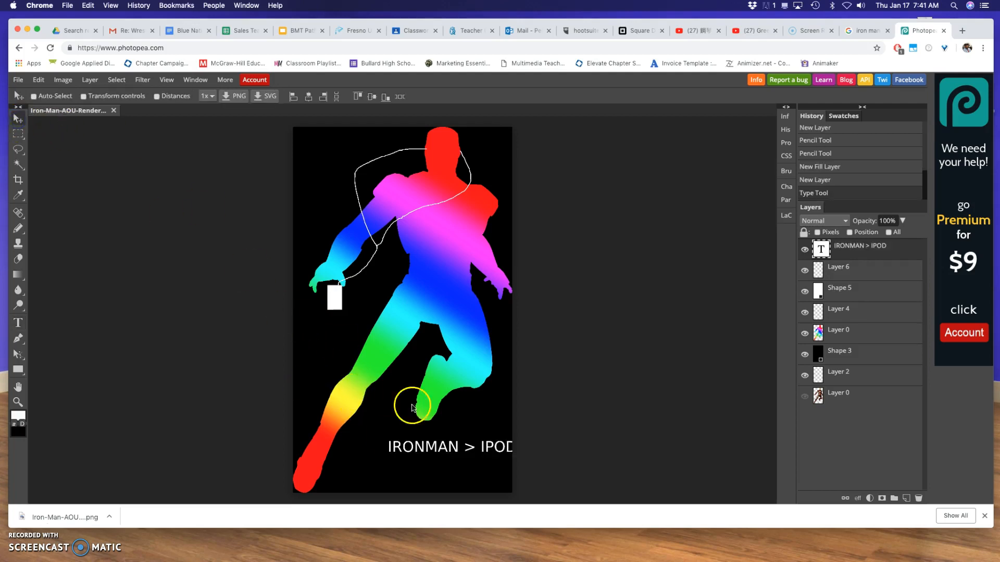
drag(453, 446, 416, 460)
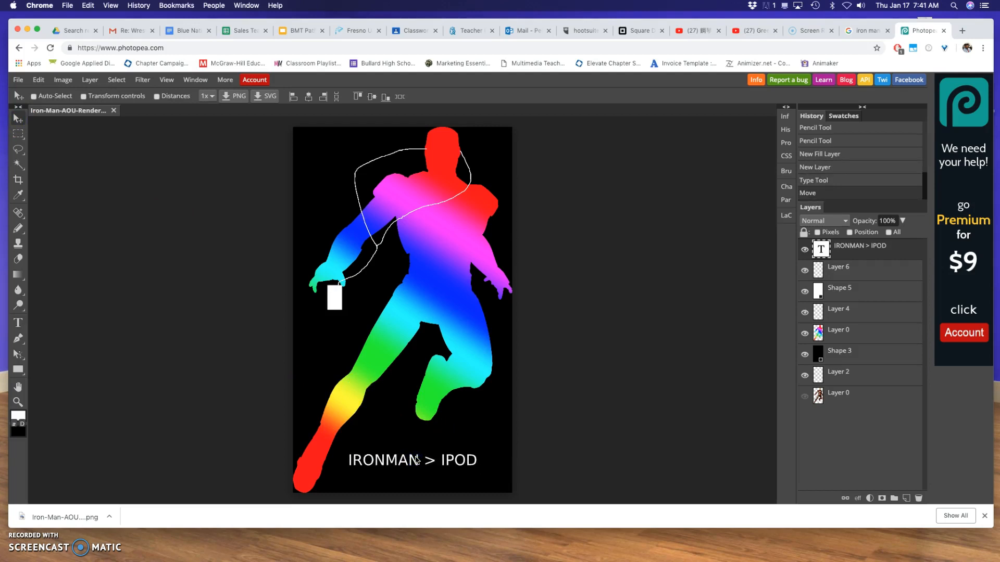